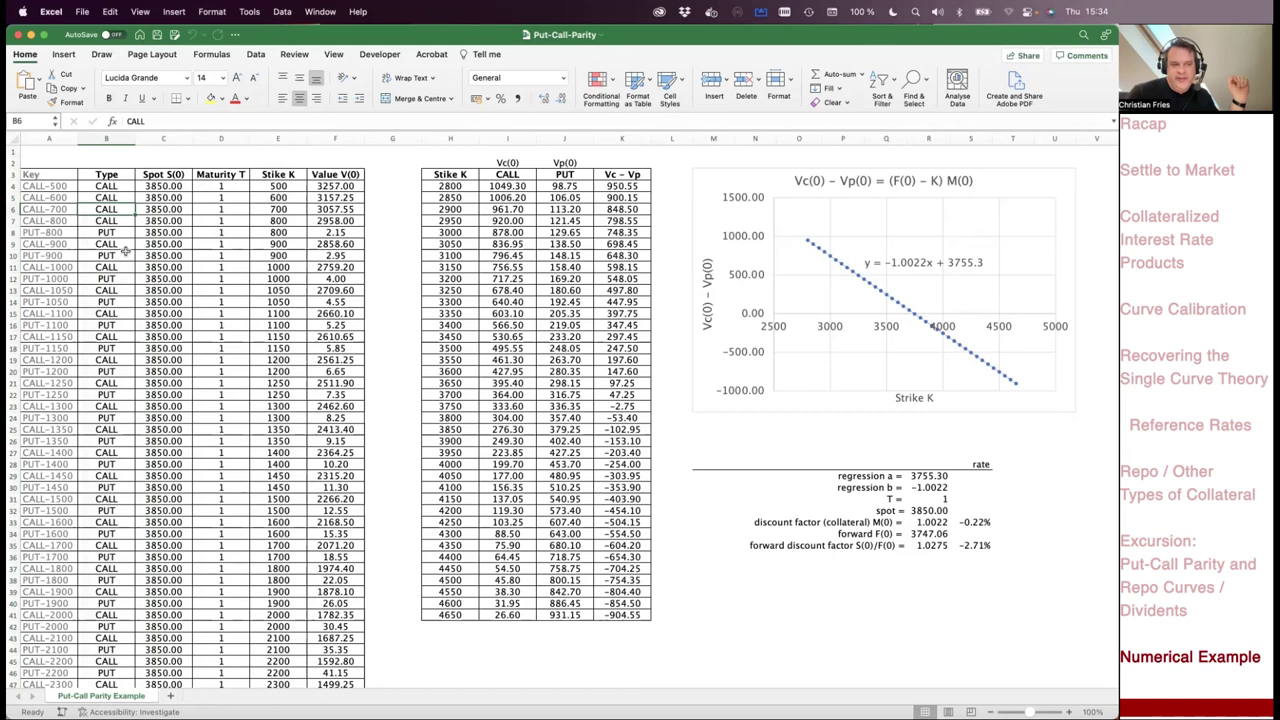
Examine the type, maturity and strike entries in the first rows of the option data table.
key(Up)
key(Up)
key(Up)
key(Up)
key(Up)
key(Up)
key(Up)
key(Up)
key(Up)
key(Up)
key(Right)
key(Right)
key(Right)
key(shift+Down)
key(shift+Down)
key(Left)
key(Left)
key(Left)
key(shift+Down)
key(shift+Down)
key(shift+Down)
Examine the option prices in the Value V(0) column from row 8 down to row 17.
key(Down)
key(Down)
key(Down)
key(Down)
key(Right)
key(Right)
key(Right)
key(Right)
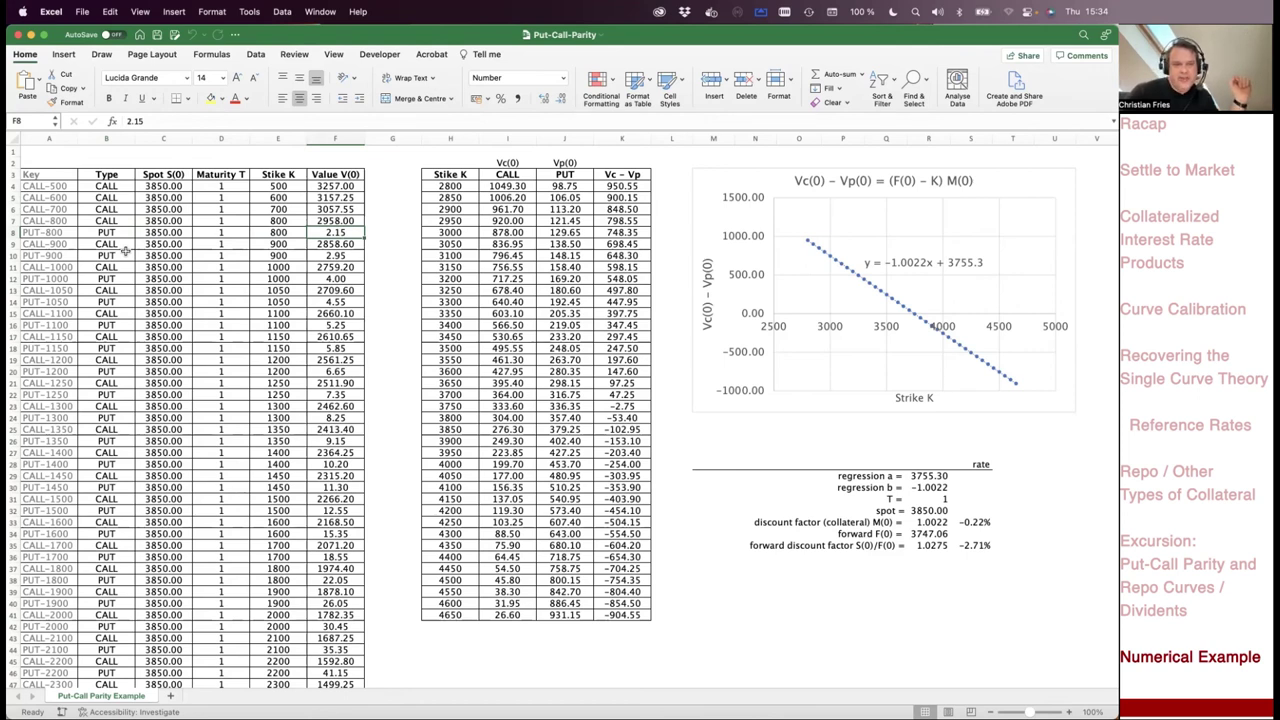
key(Down)
key(Down)
key(Down)
key(Down)
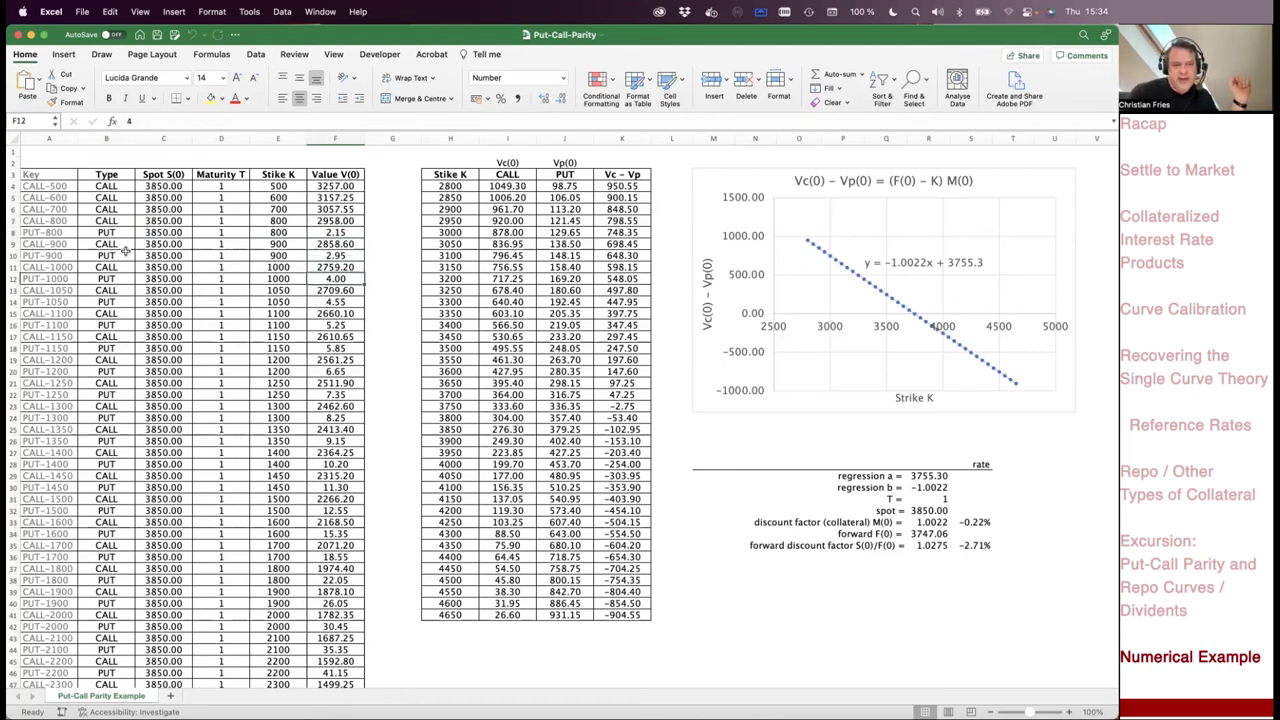
key(Down)
key(Down)
key(Down)
key(Down)
key(Down)
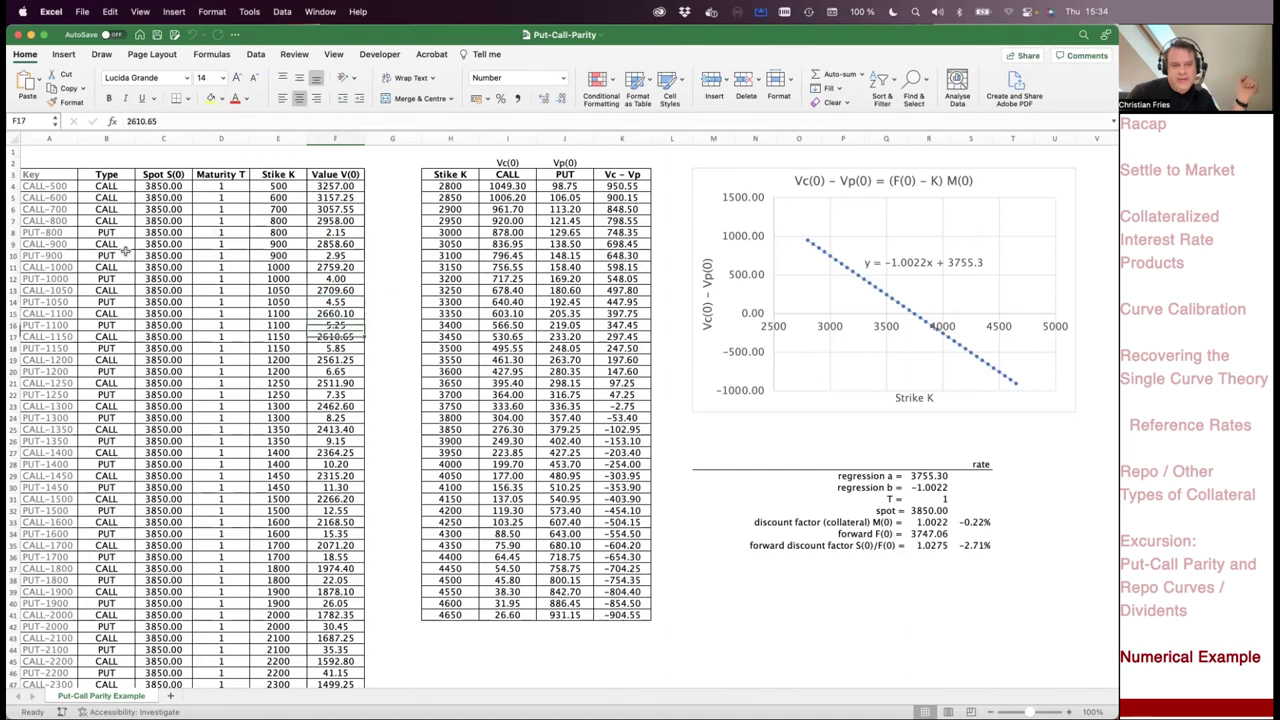
Examine the Key column formula from A11 downward and the matching strikes of the call and put in rows 11 and 12.
click(70, 267)
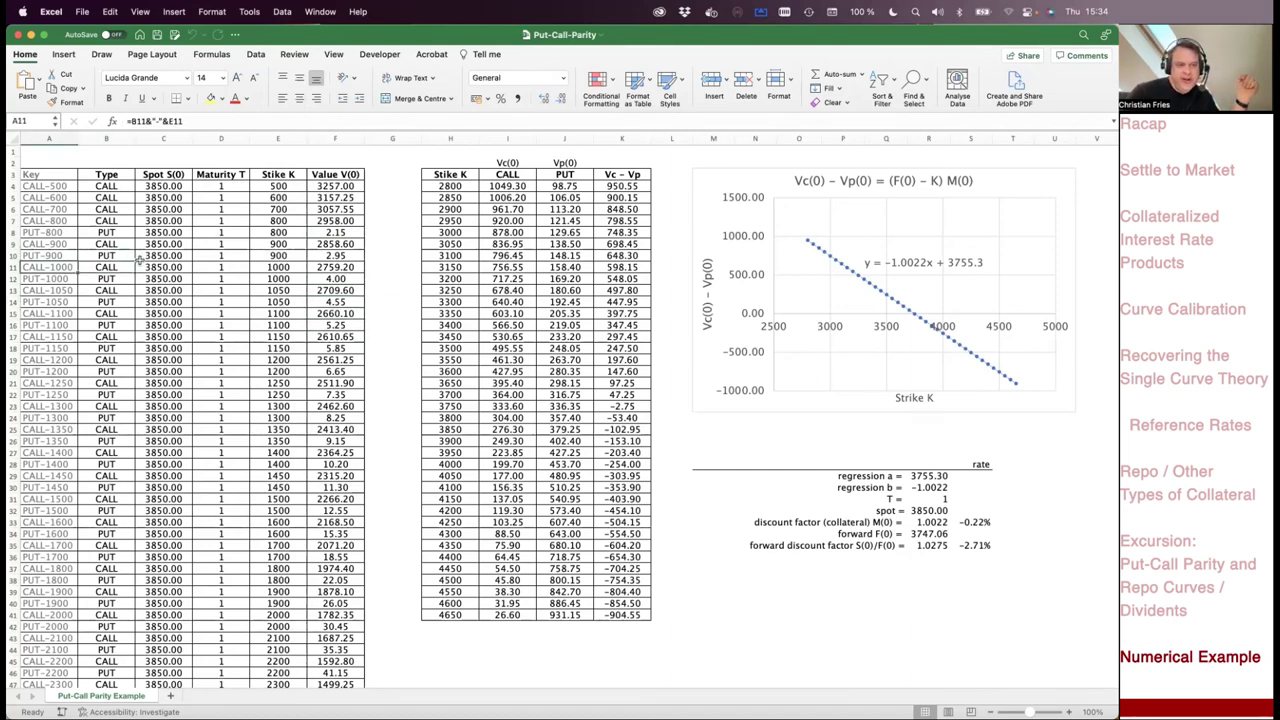
key(shift+Down)
key(shift+Down)
key(shift+Down)
key(shift+Down)
key(shift+Down)
key(shift+Down)
key(shift+Down)
key(shift+Down)
key(shift+Down)
key(shift+Down)
key(Down)
key(Down)
key(Right)
key(Right)
key(Right)
key(Right)
key(Up)
key(Up)
key(shift+Down)
key(Left)
key(Left)
key(Left)
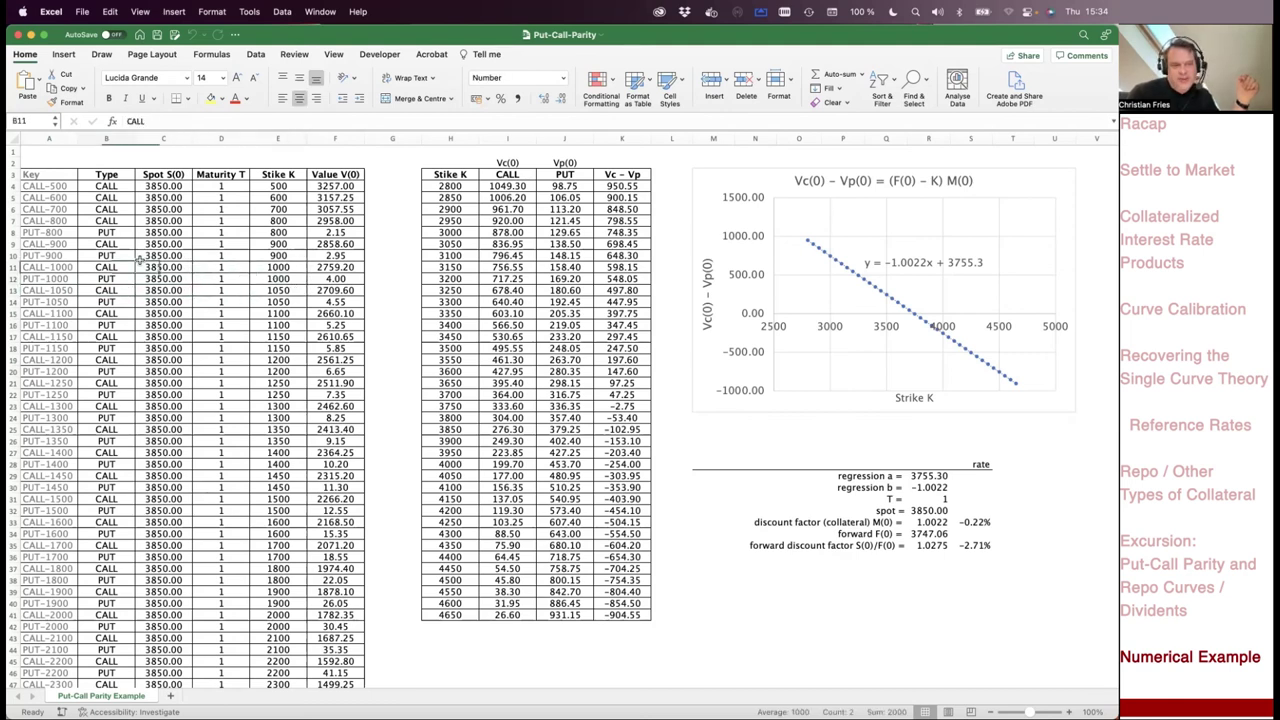
Compare the values of the call and put with strike 1000 in rows 11 and 12.
key(Right)
key(Right)
key(Right)
key(Right)
key(Down)
key(Left)
key(Left)
key(Left)
key(Left)
key(Right)
key(Right)
key(Right)
key(Right)
key(Right)
key(Up)
key(Up)
key(Up)
key(Up)
key(Up)
key(Up)
key(Up)
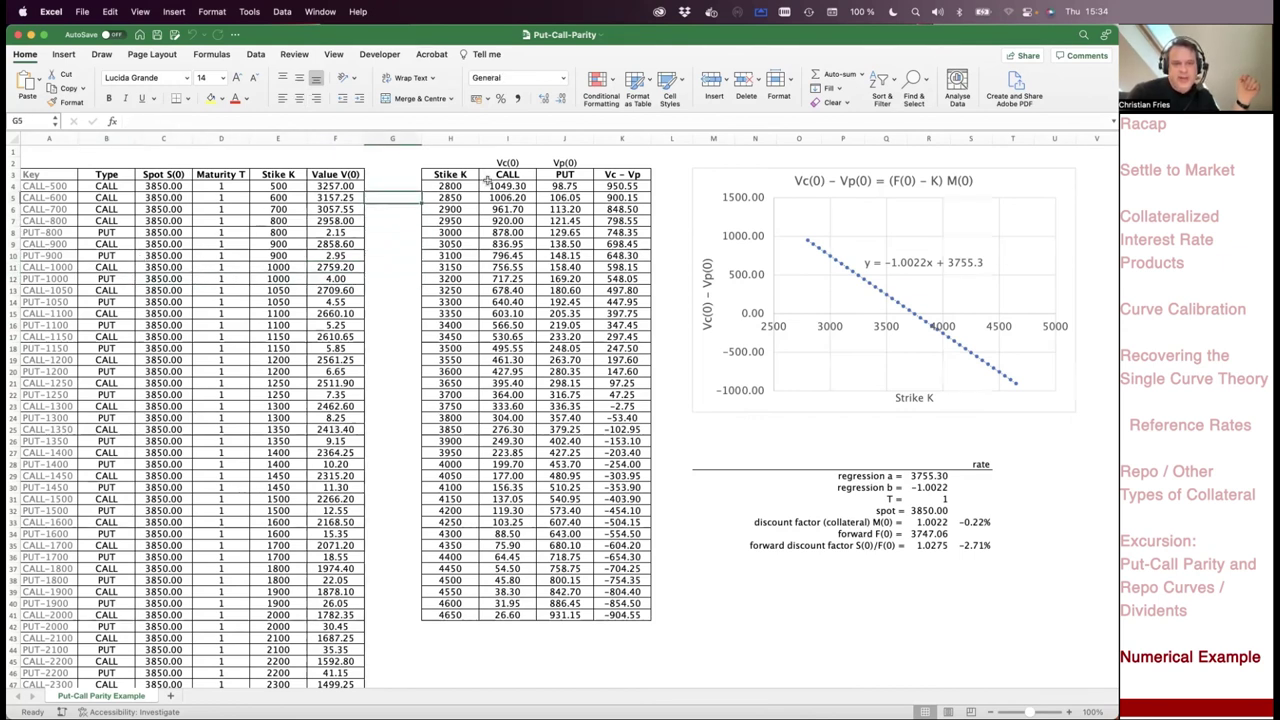
Review the strike list in H4:H41 and the Spot S(0) and Maturity T columns of the option table.
drag(457, 186, 455, 603)
click(404, 452)
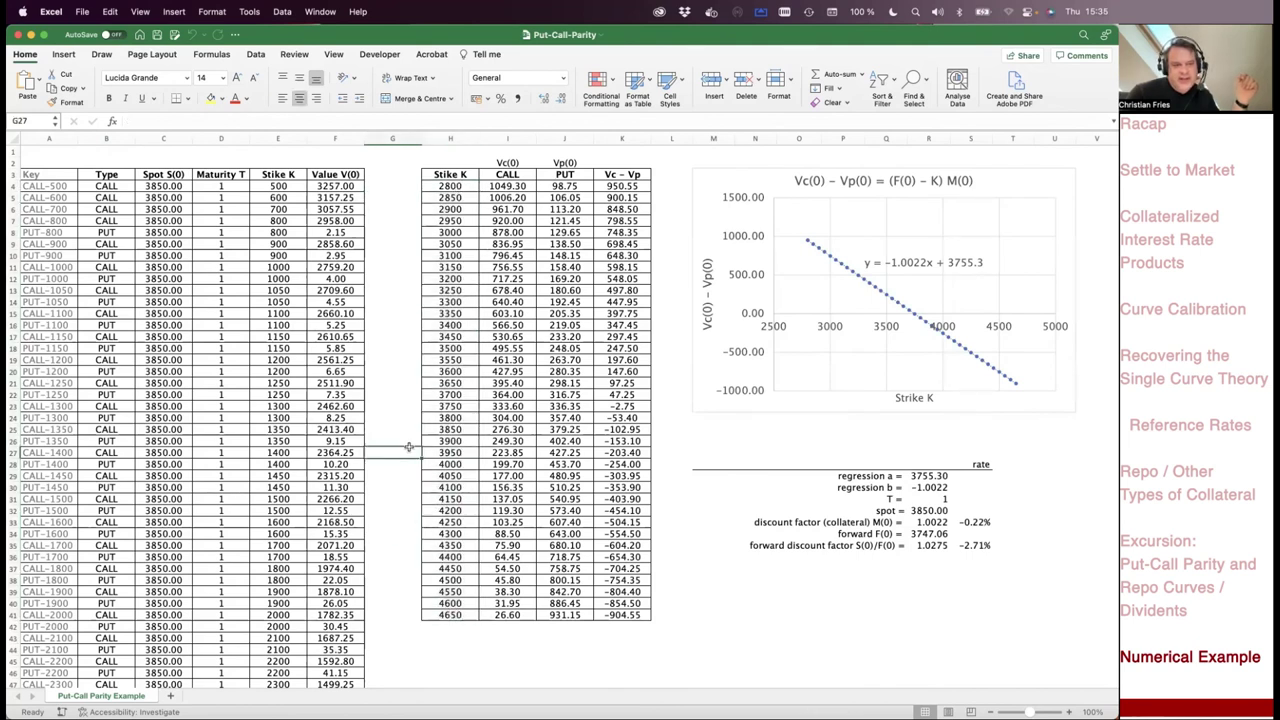
click(170, 176)
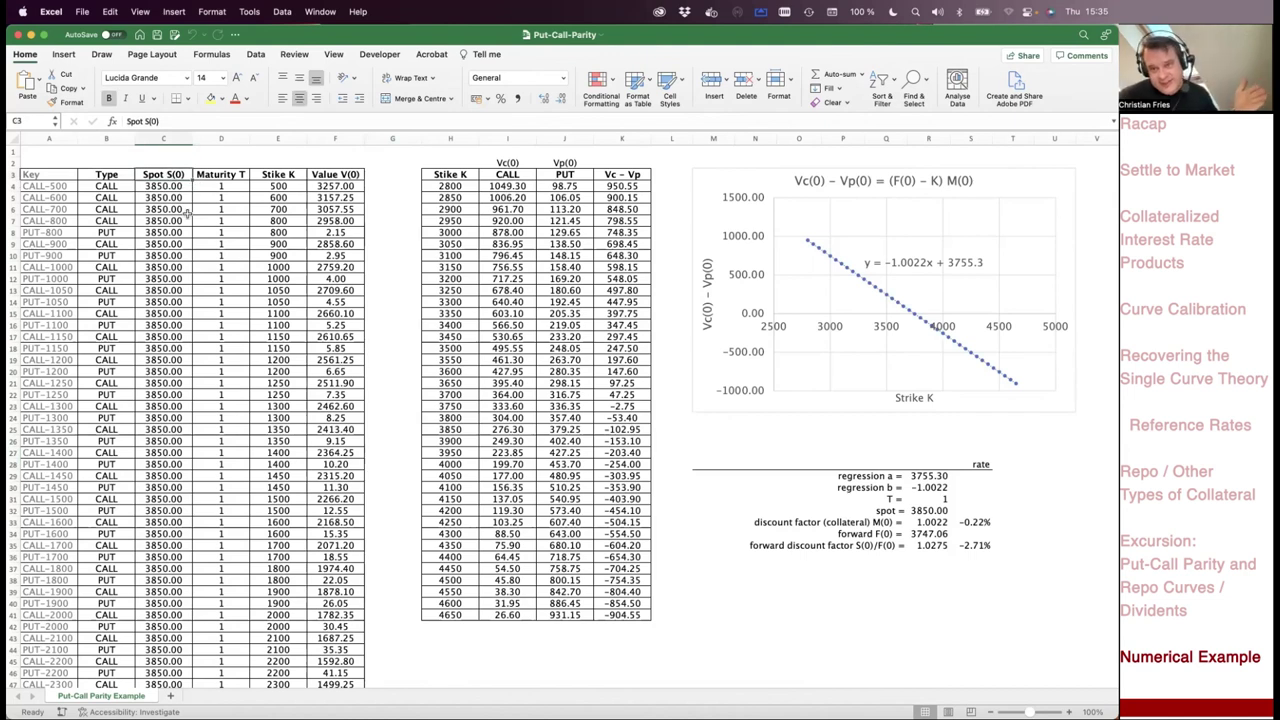
click(169, 302)
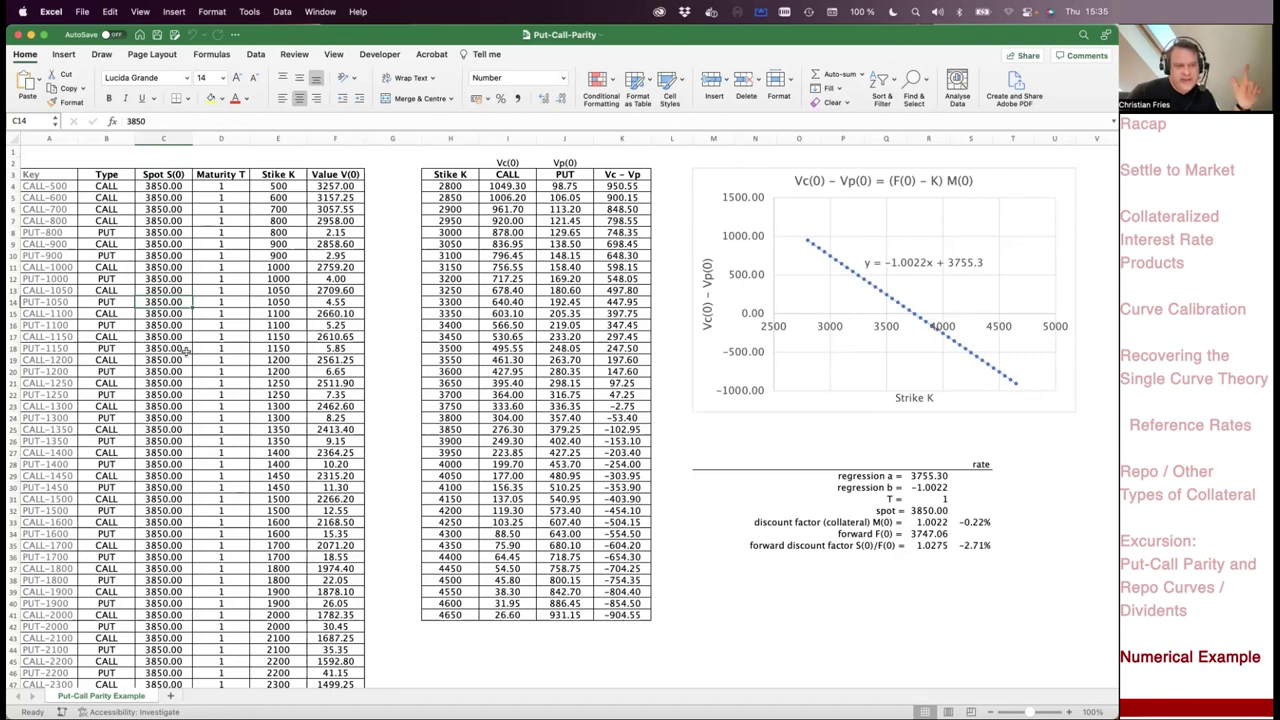
key(Right)
key(Right)
key(Right)
key(Right)
key(Right)
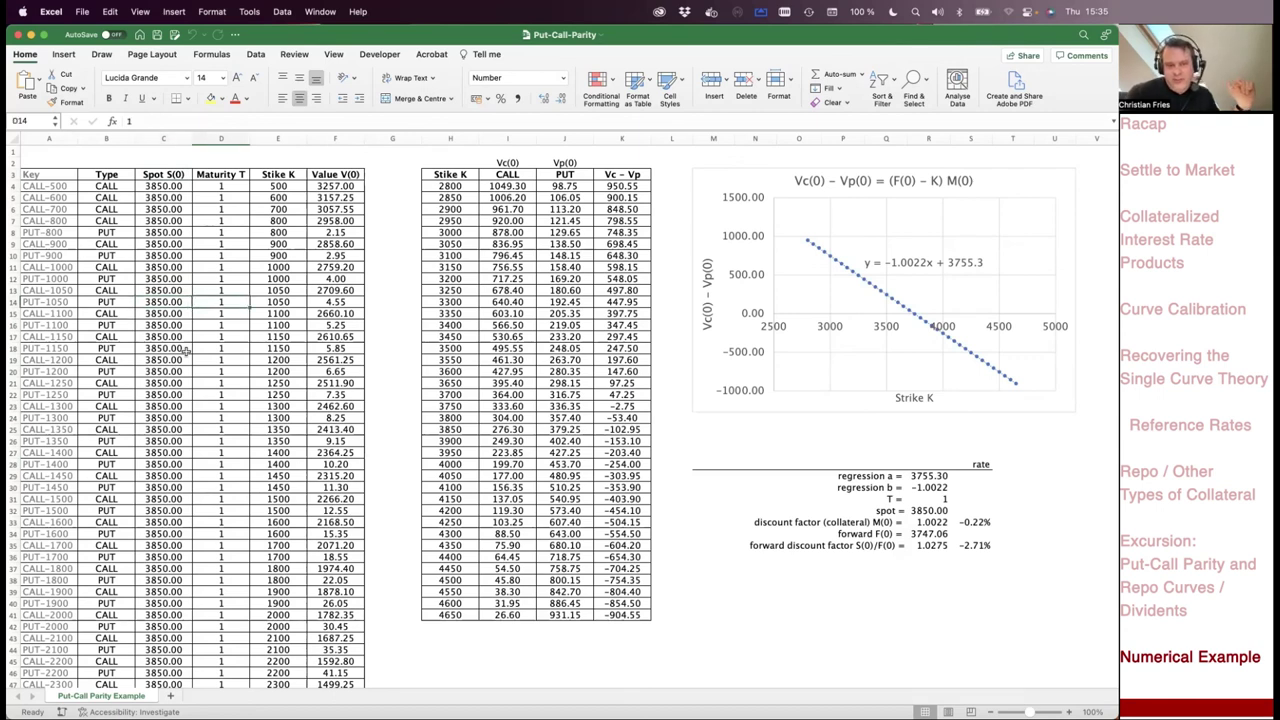
Highlight the strikes closest to the spot, 3800 and 3850, together with their call and put prices in H24:J25.
key(Down)
key(Down)
key(Down)
key(Down)
key(Down)
key(Down)
key(Down)
key(Down)
key(Down)
key(Down)
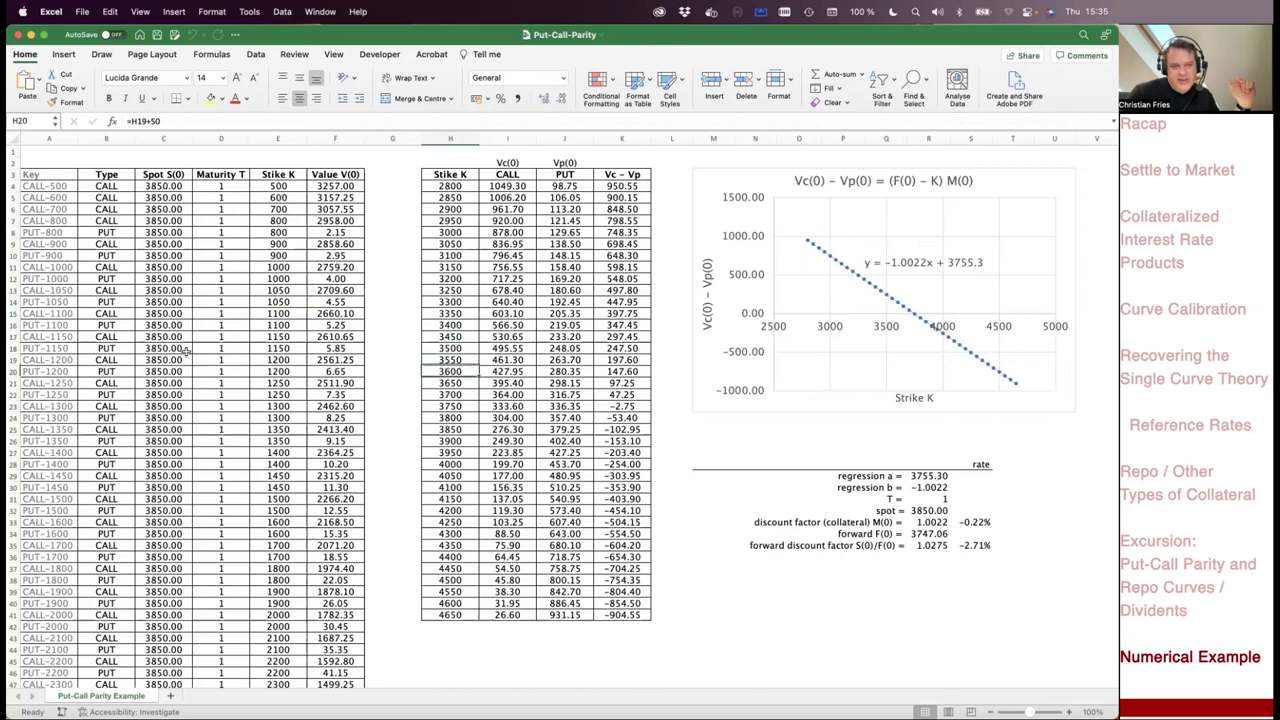
key(shift+Down)
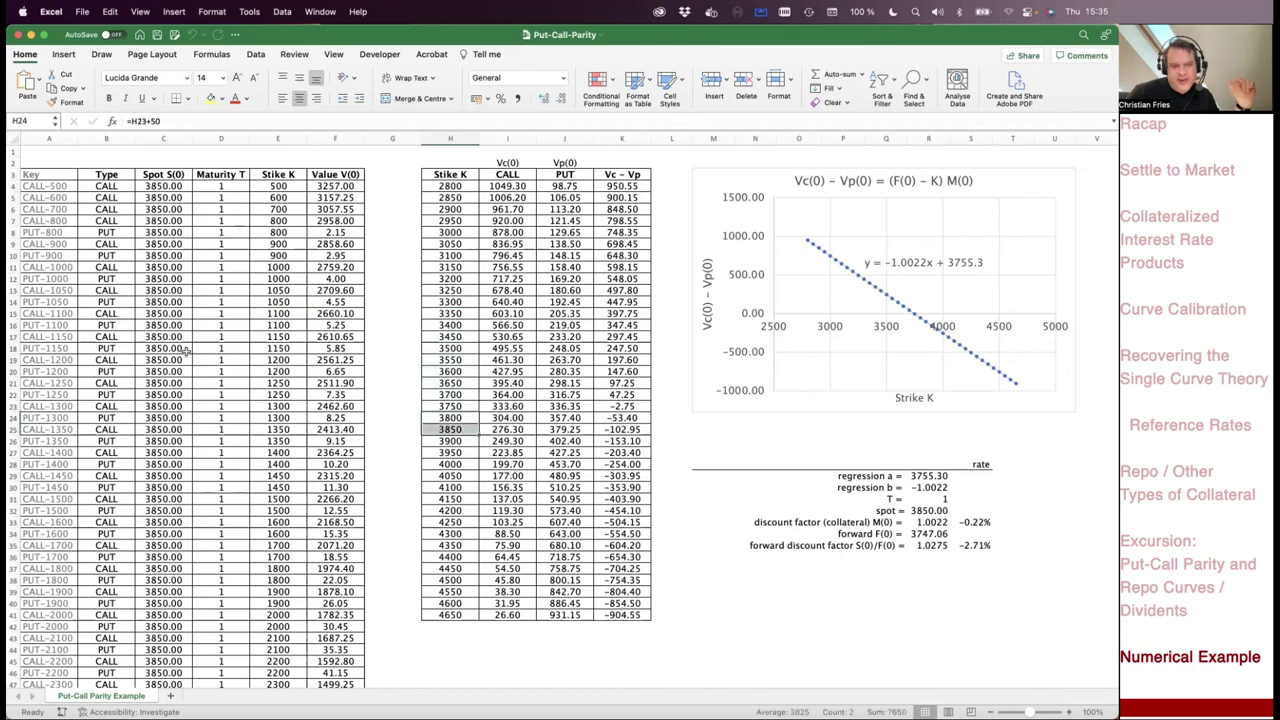
key(shift+Right)
key(shift+Right)
key(shift+Right)
key(shift+Left)
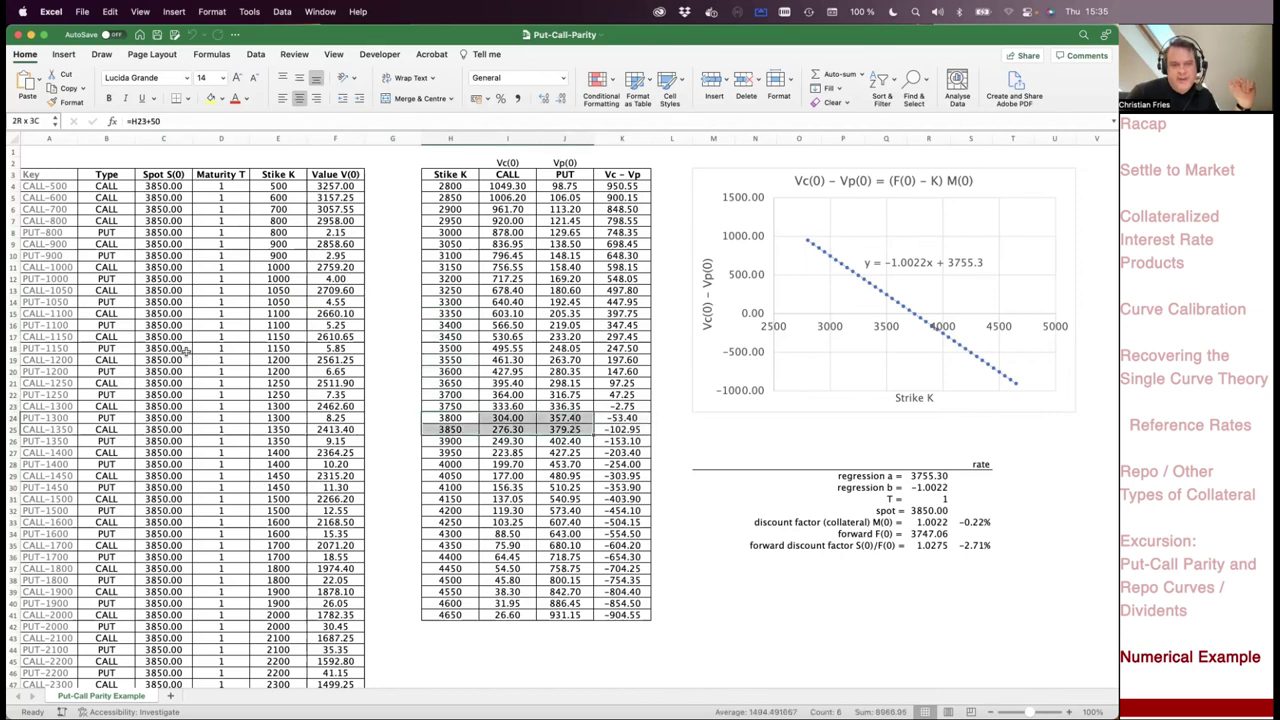
key(Up)
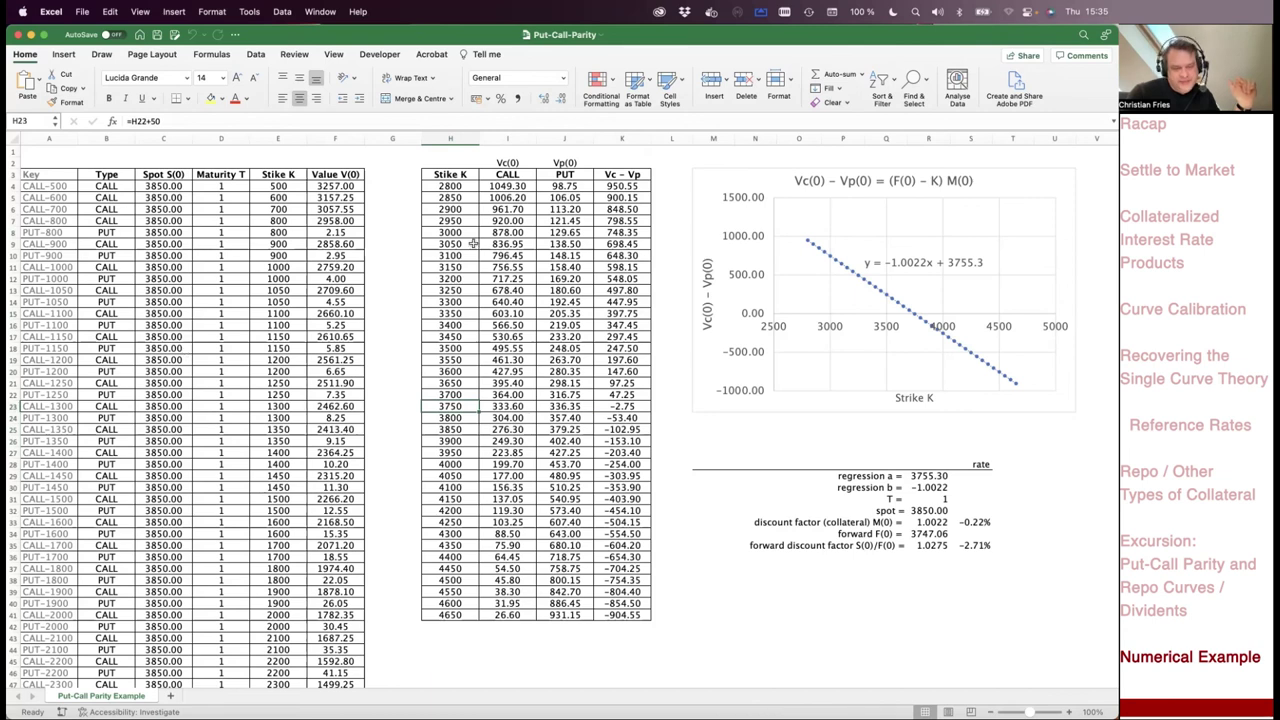
Inspect the first strikes of the strike grid, starting at H4.
click(470, 186)
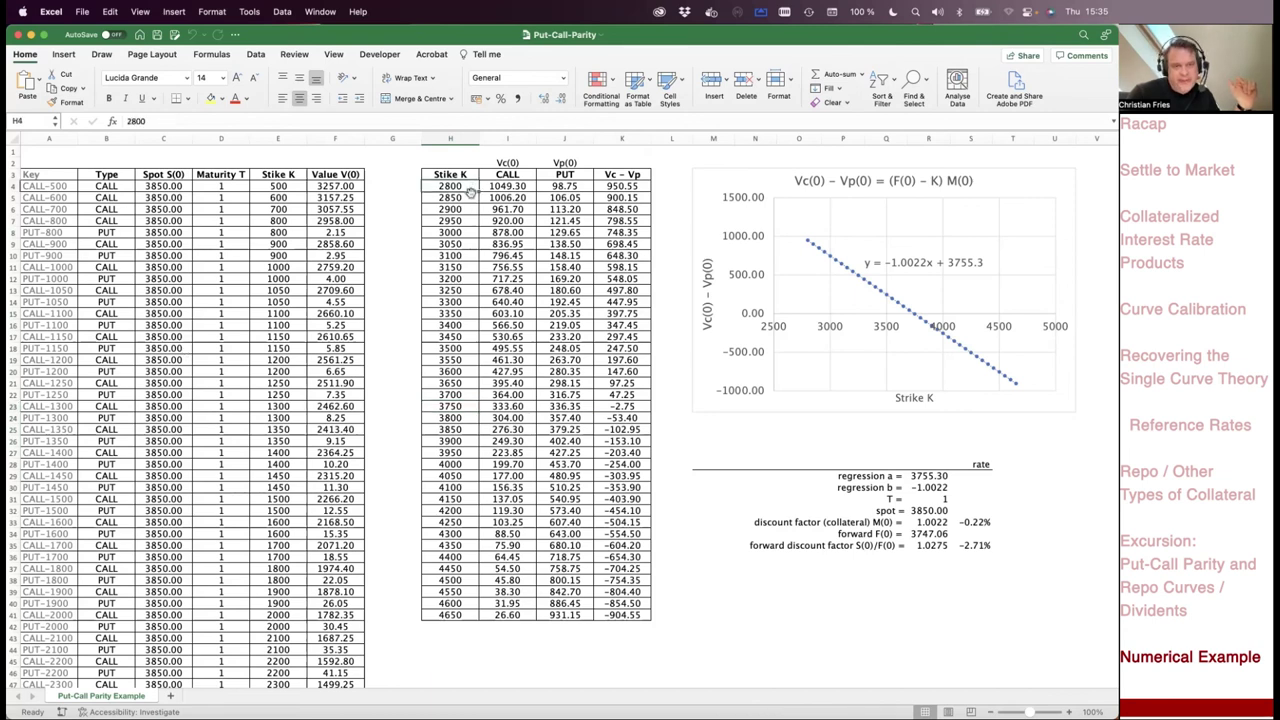
key(Down)
key(Down)
key(Down)
key(Up)
key(Up)
key(Up)
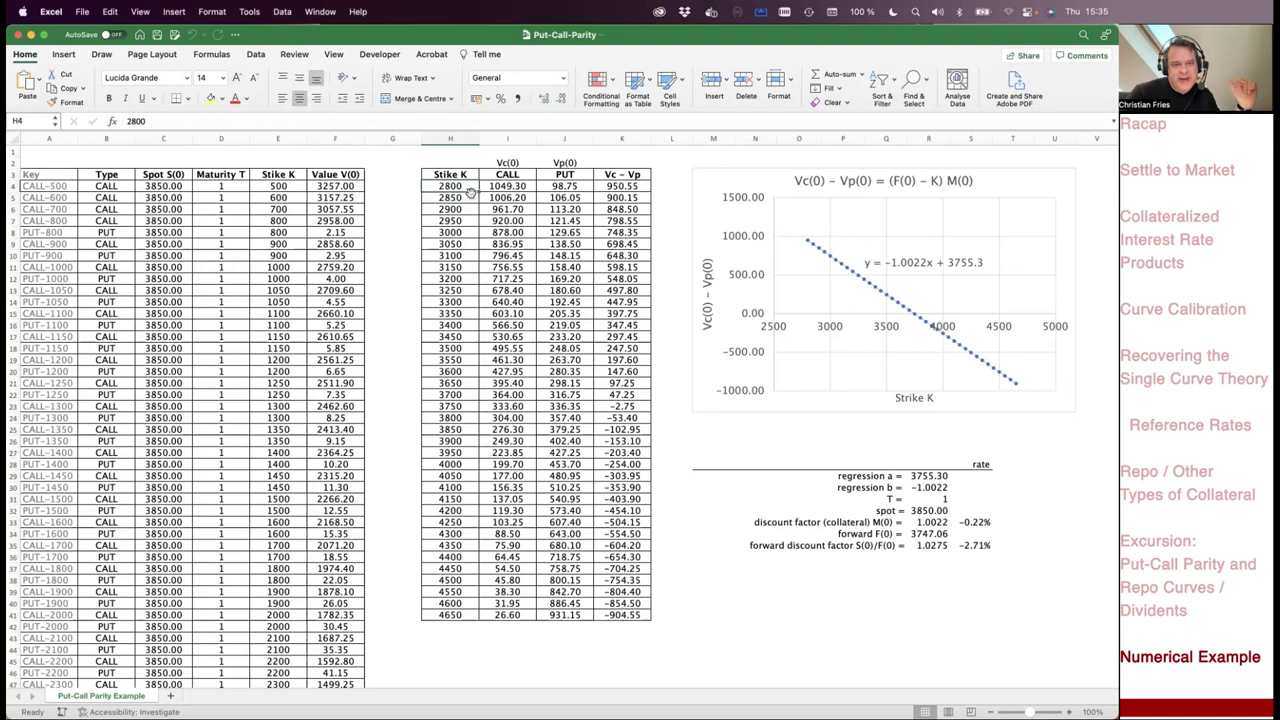
Inspect the VLOOKUP formulas in the CALL column at I4 and I7 without changing them.
key(Right)
click(349, 119)
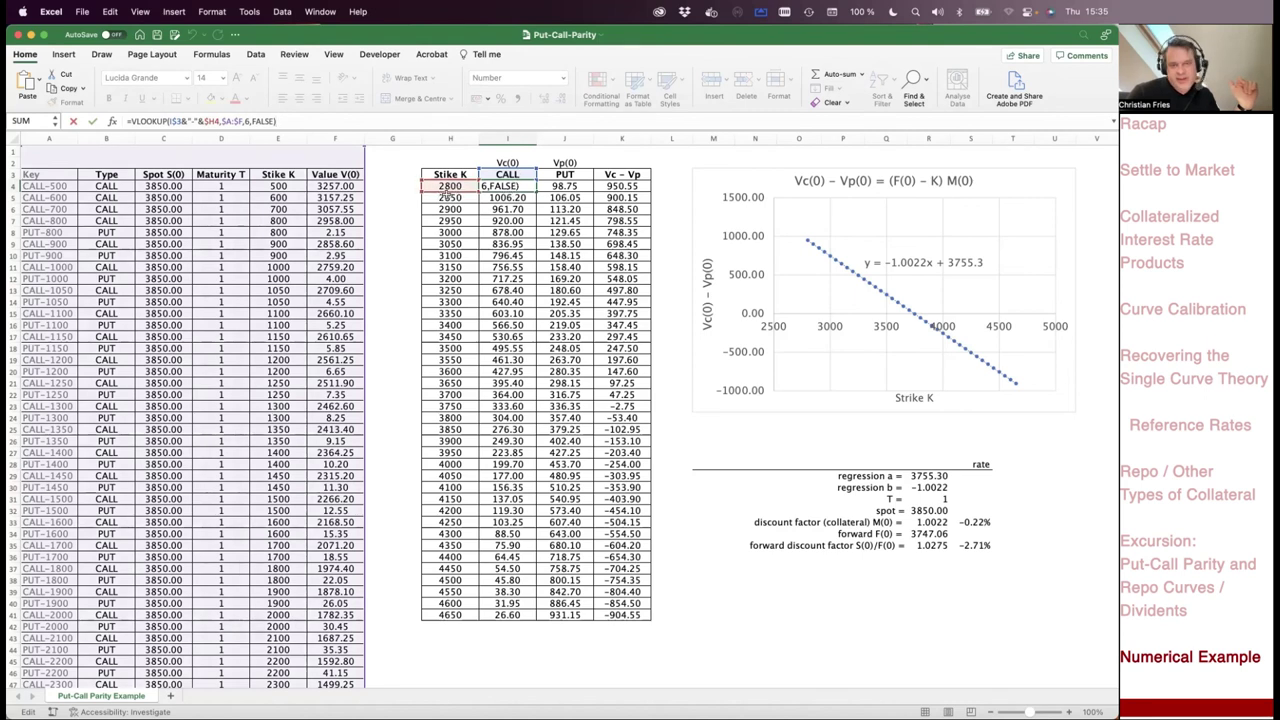
key(Return)
key(Down)
key(Down)
click(411, 121)
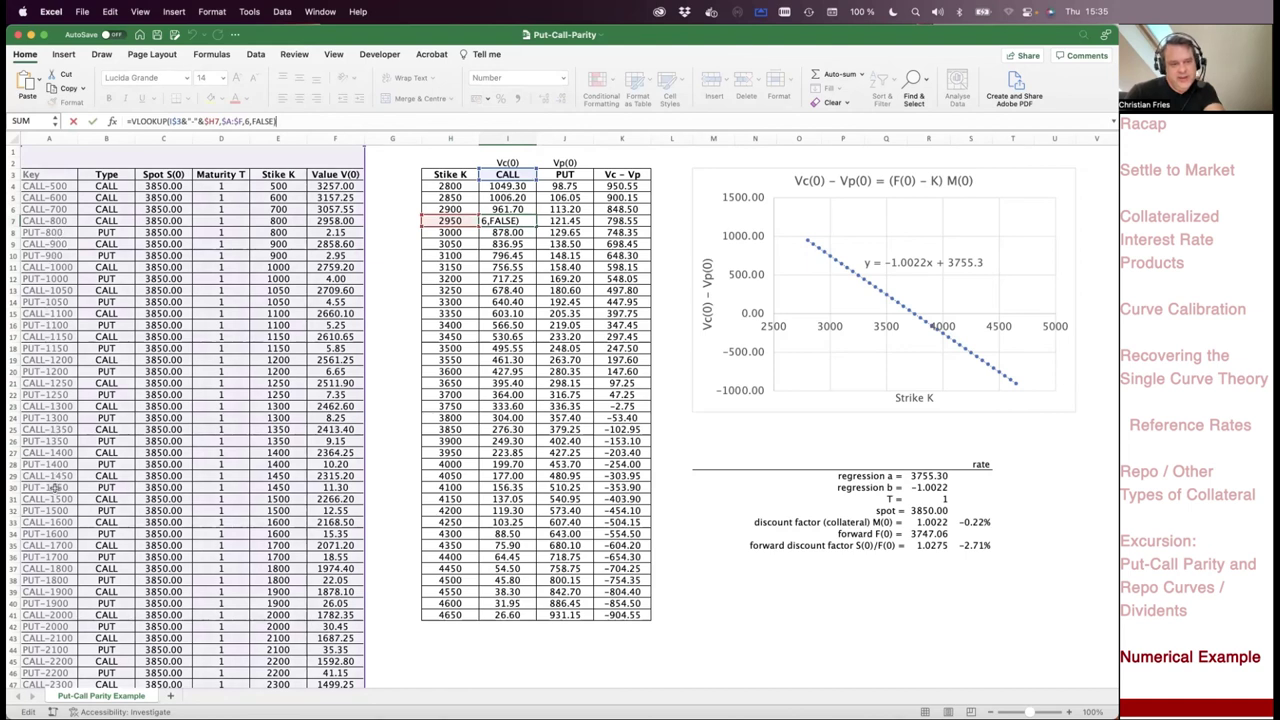
key(Escape)
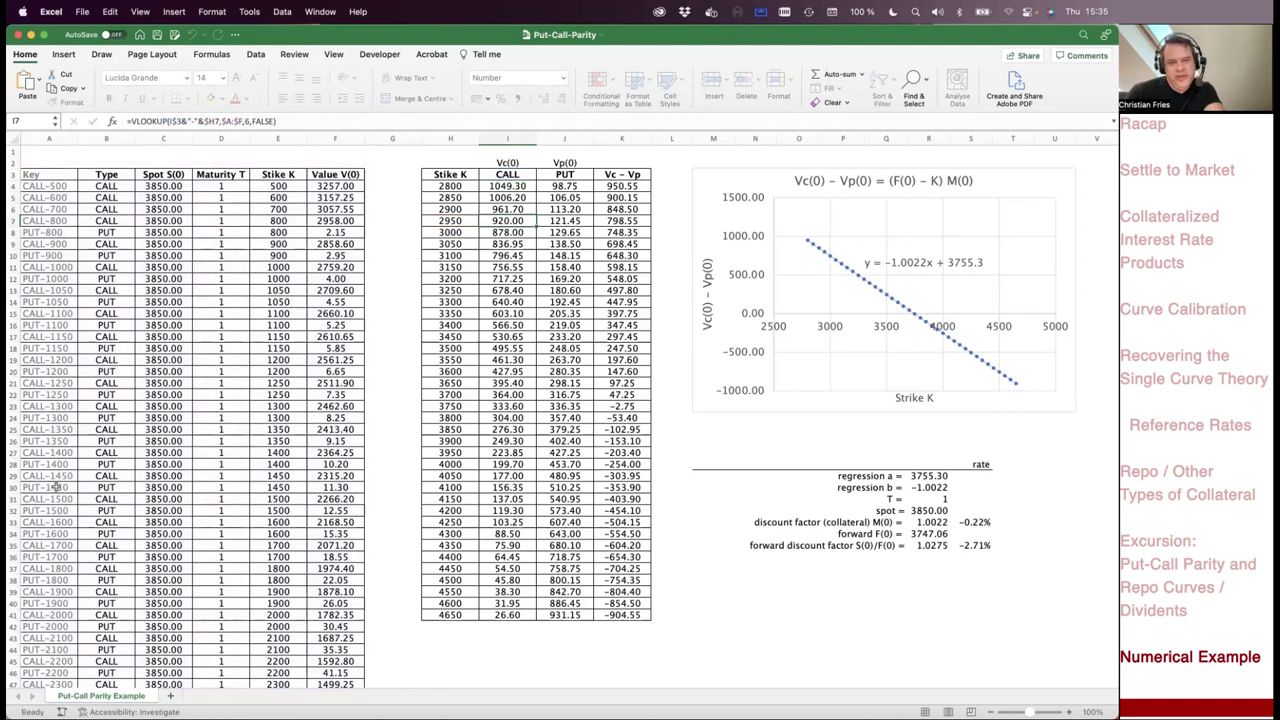
Inspect the VLOOKUP formula in the PUT column at J6 and compare it with the matching source rows for strike 2900.
key(Up)
key(Up)
key(Up)
key(Up)
key(Right)
key(Down)
key(Down)
key(Down)
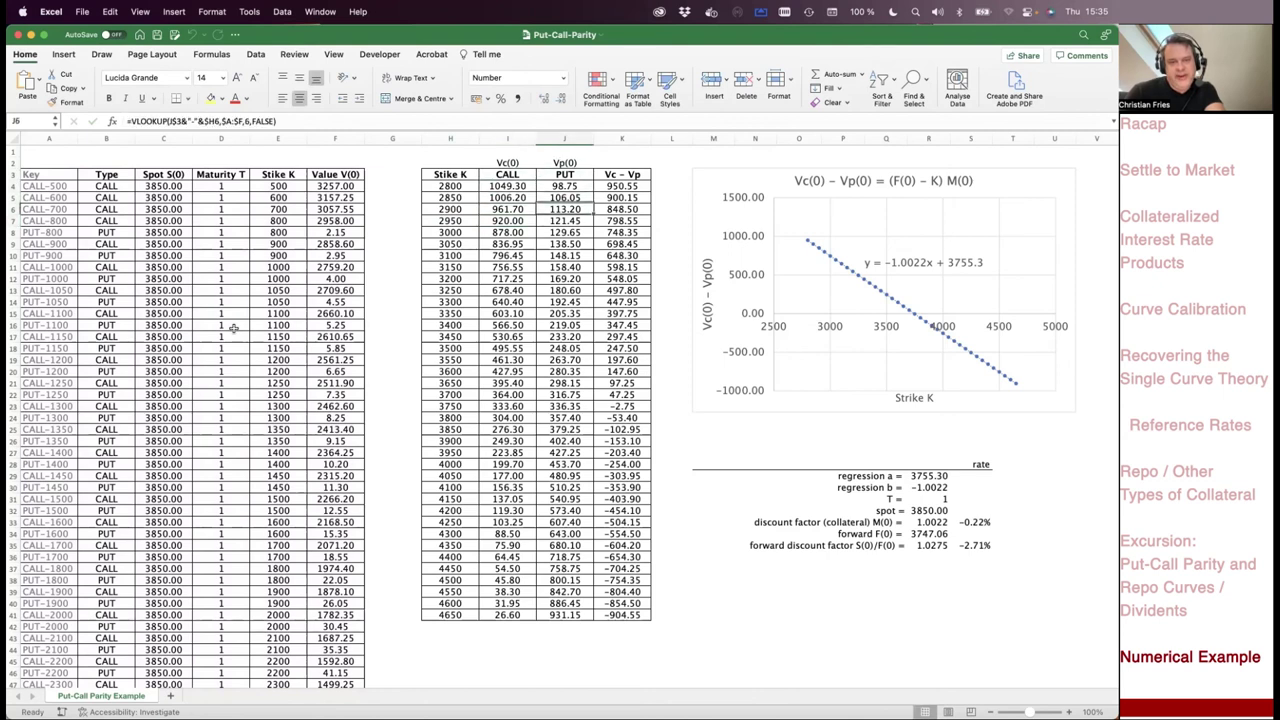
key(F2)
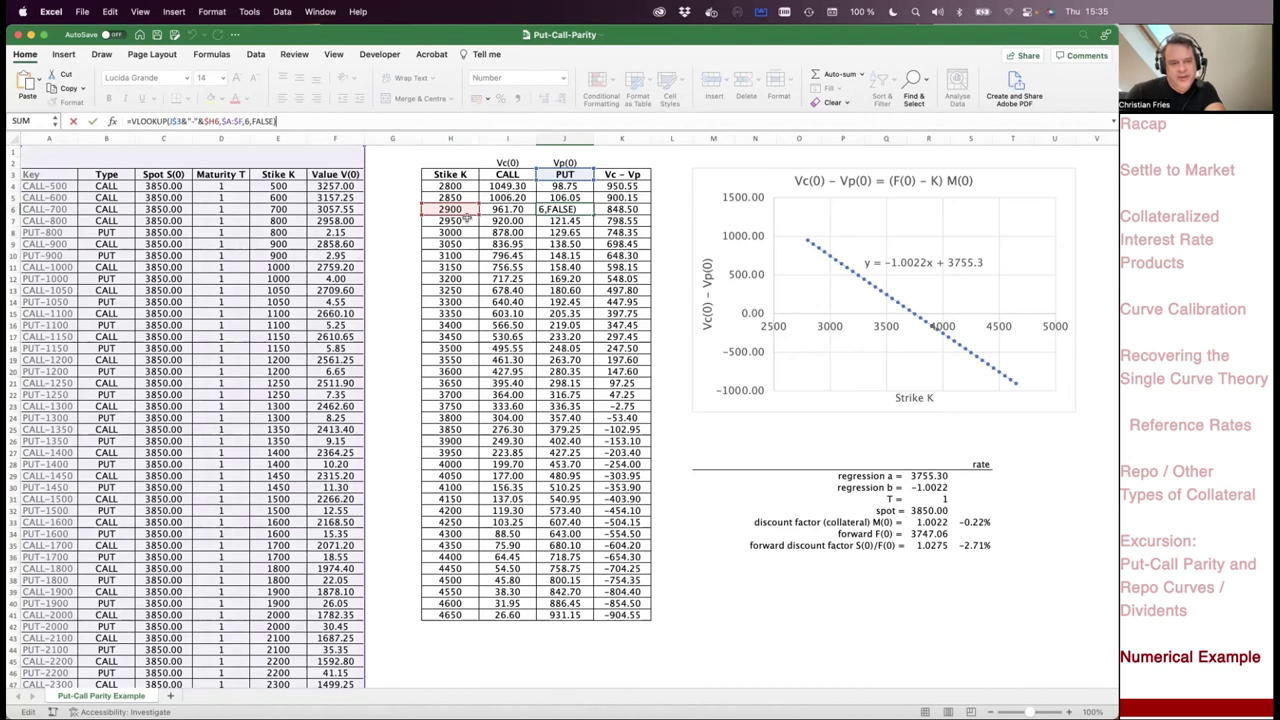
key(Escape)
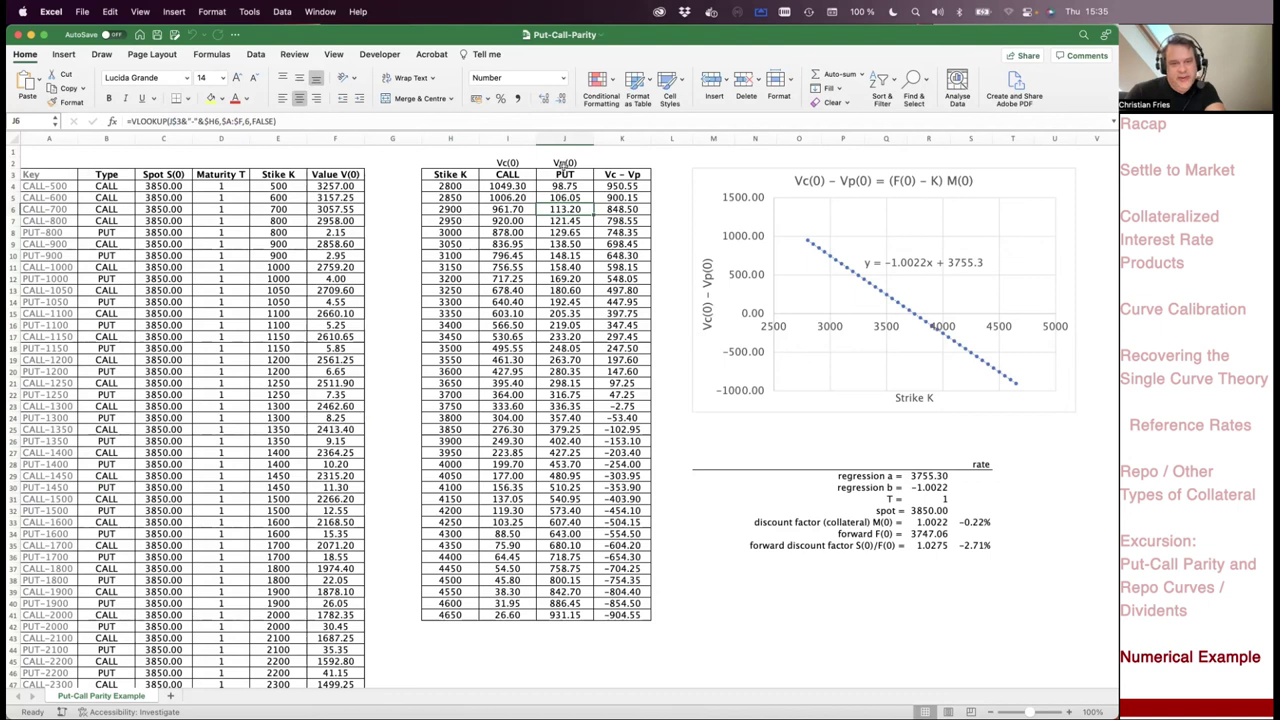
click(555, 122)
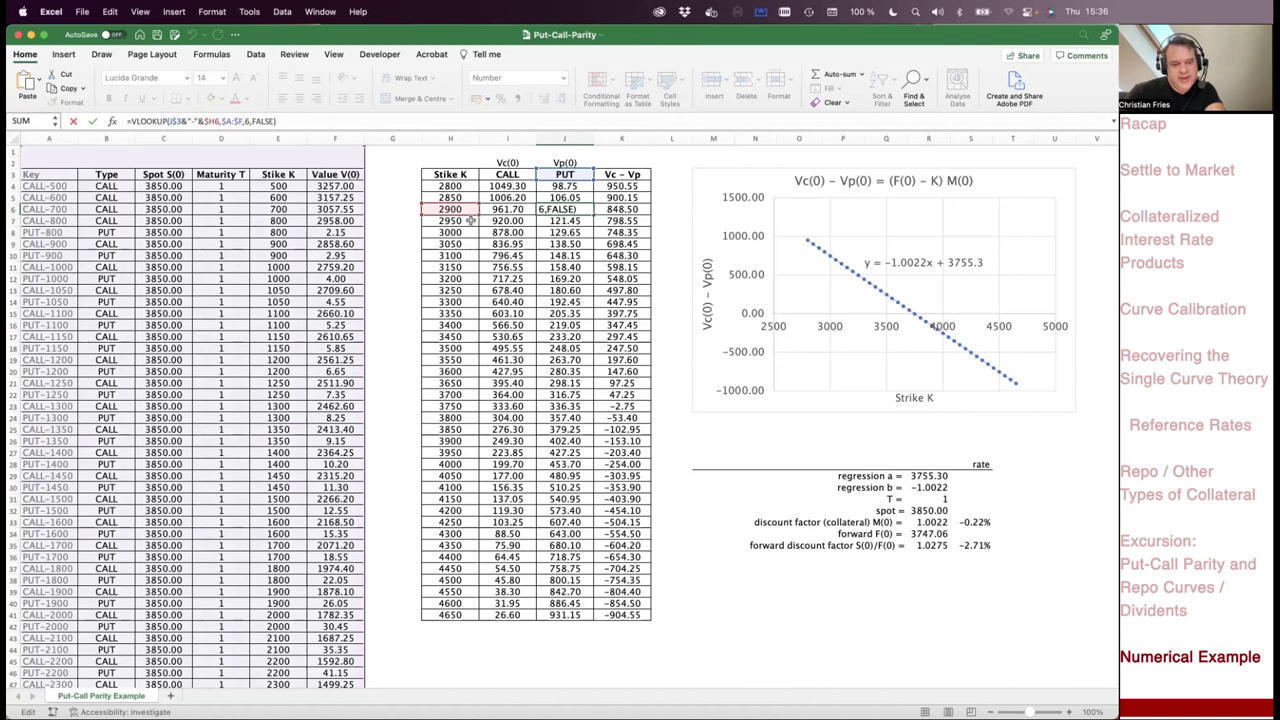
scroll(324, 481, down, 10)
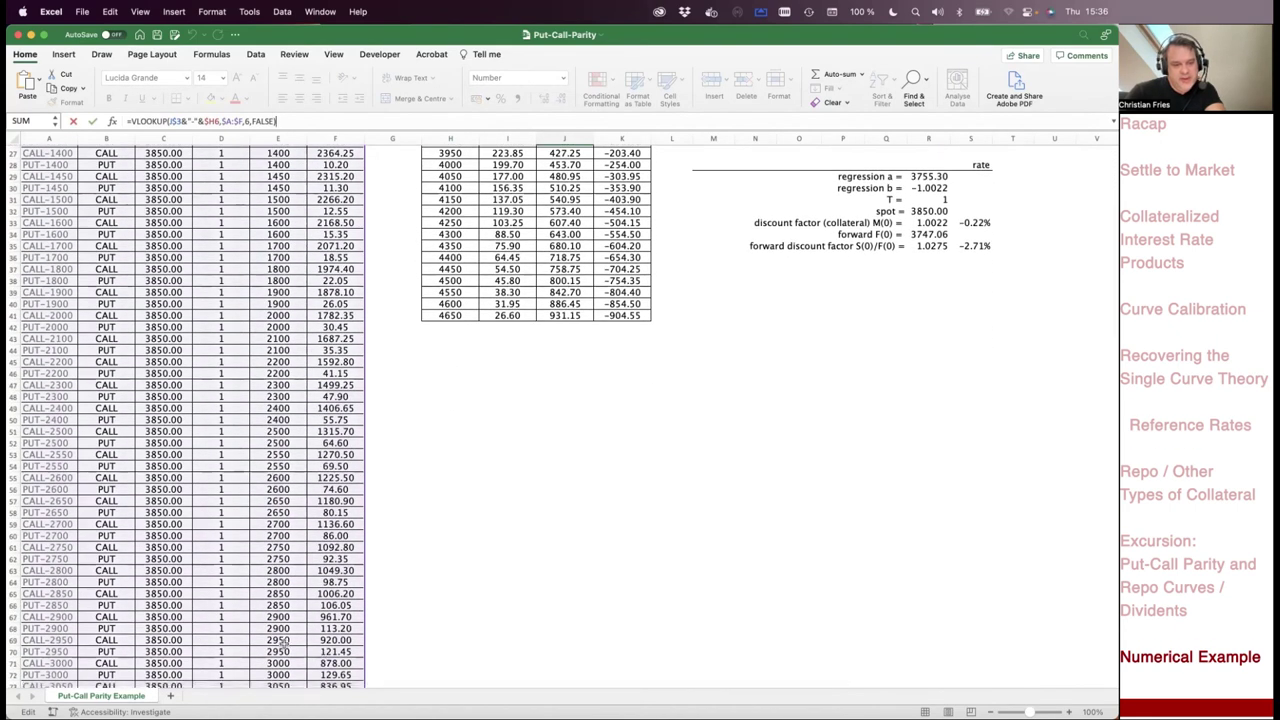
scroll(404, 606, up, 10)
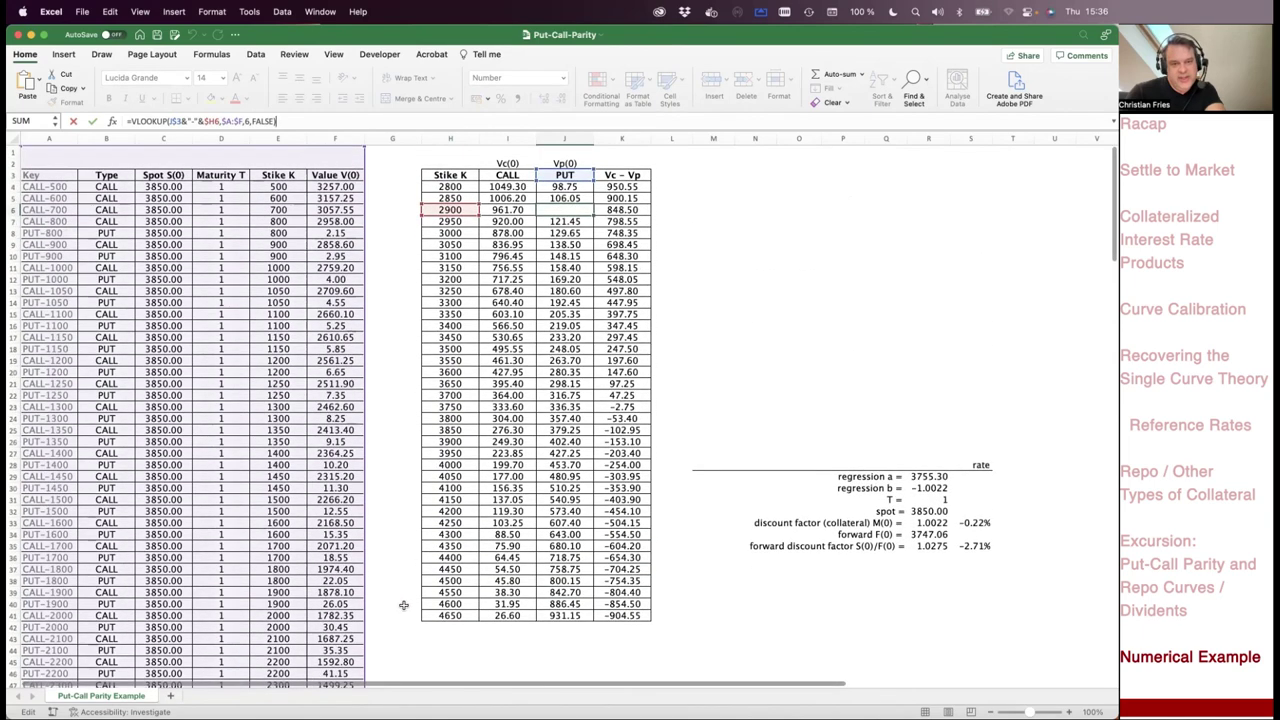
key(Escape)
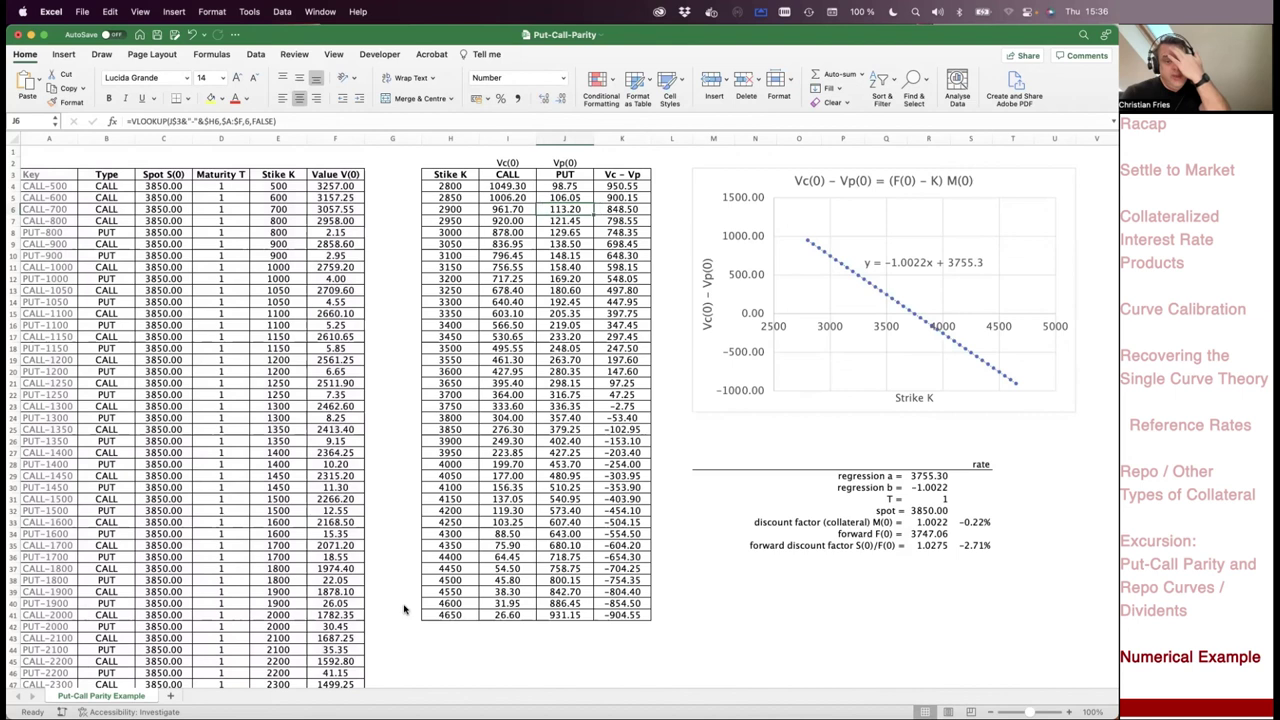
Inspect the Vc − Vp formula =I6-J6 in cell K6.
key(shift+Left)
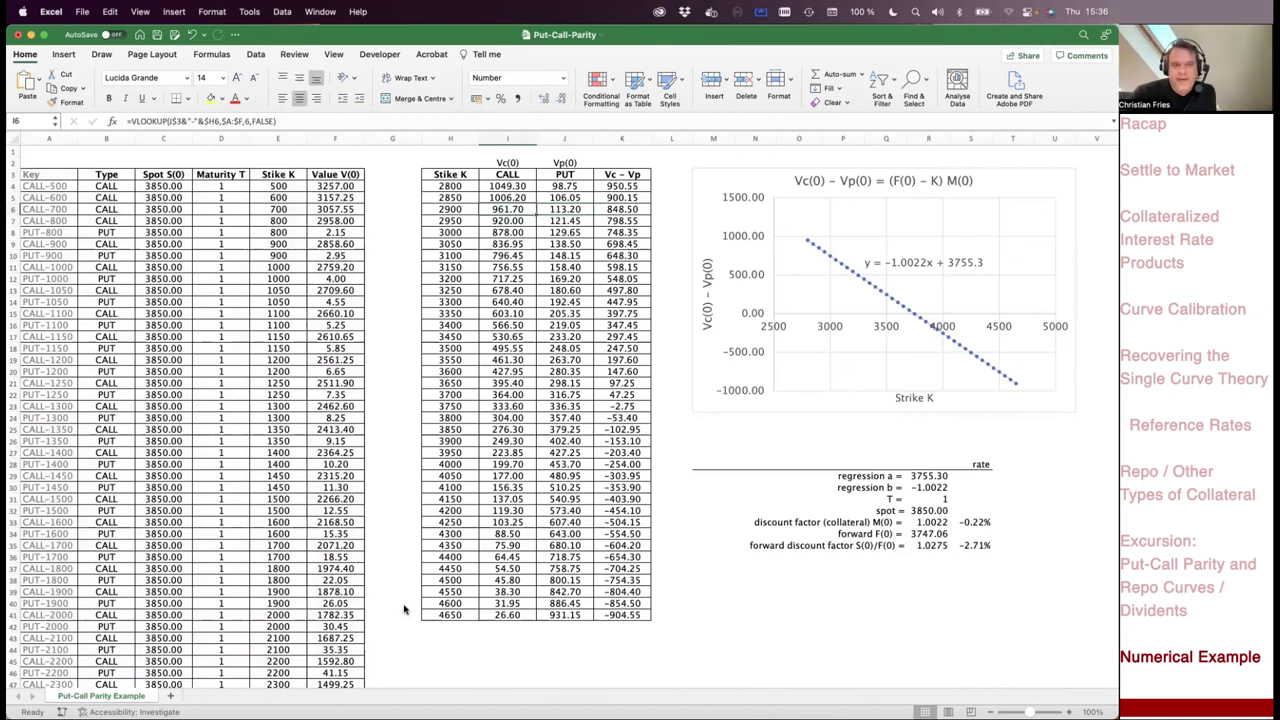
key(Right)
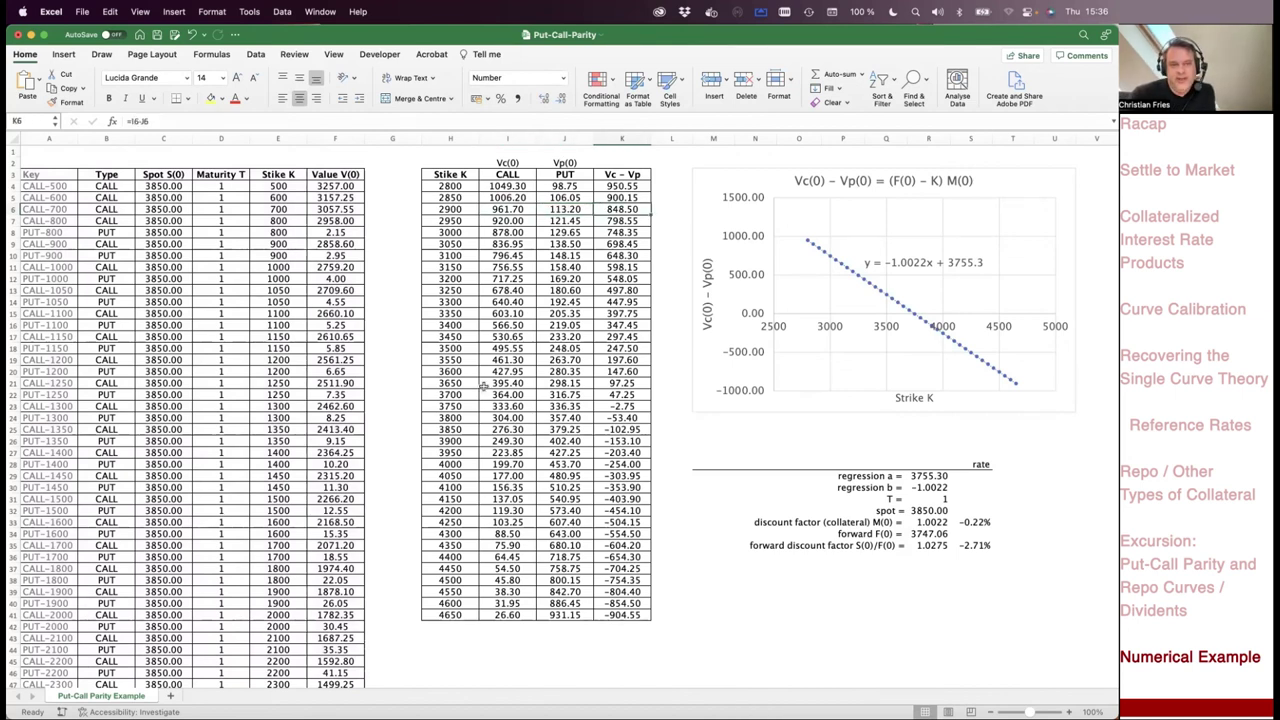
text(=I6-J6)
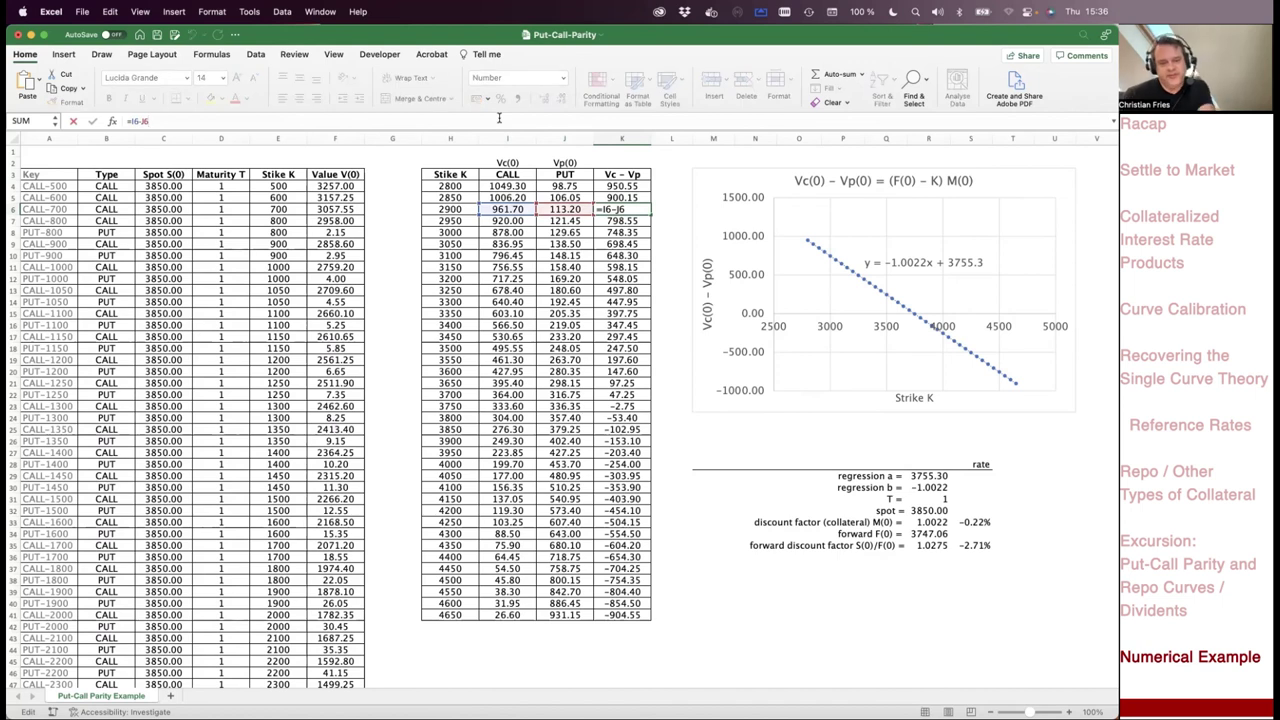
key(Return)
Inspect which ranges feed the scatter chart's data series, and deselect the chart.
click(865, 282)
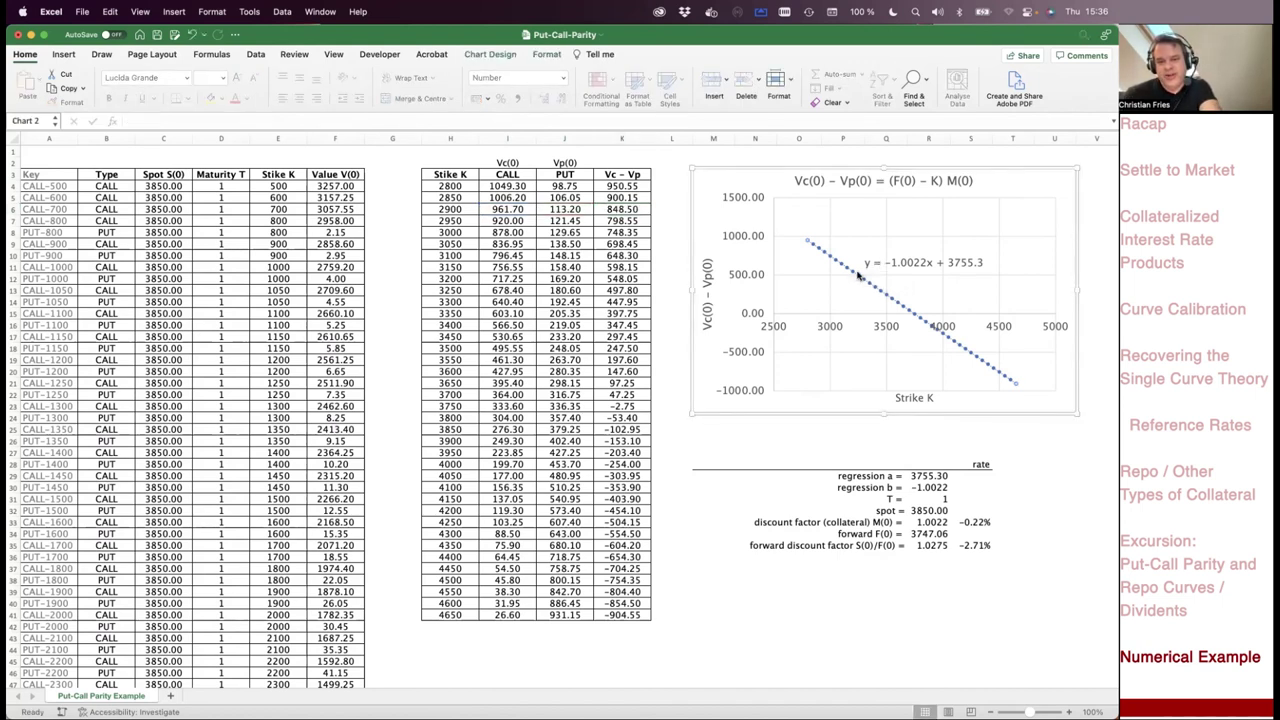
click(857, 280)
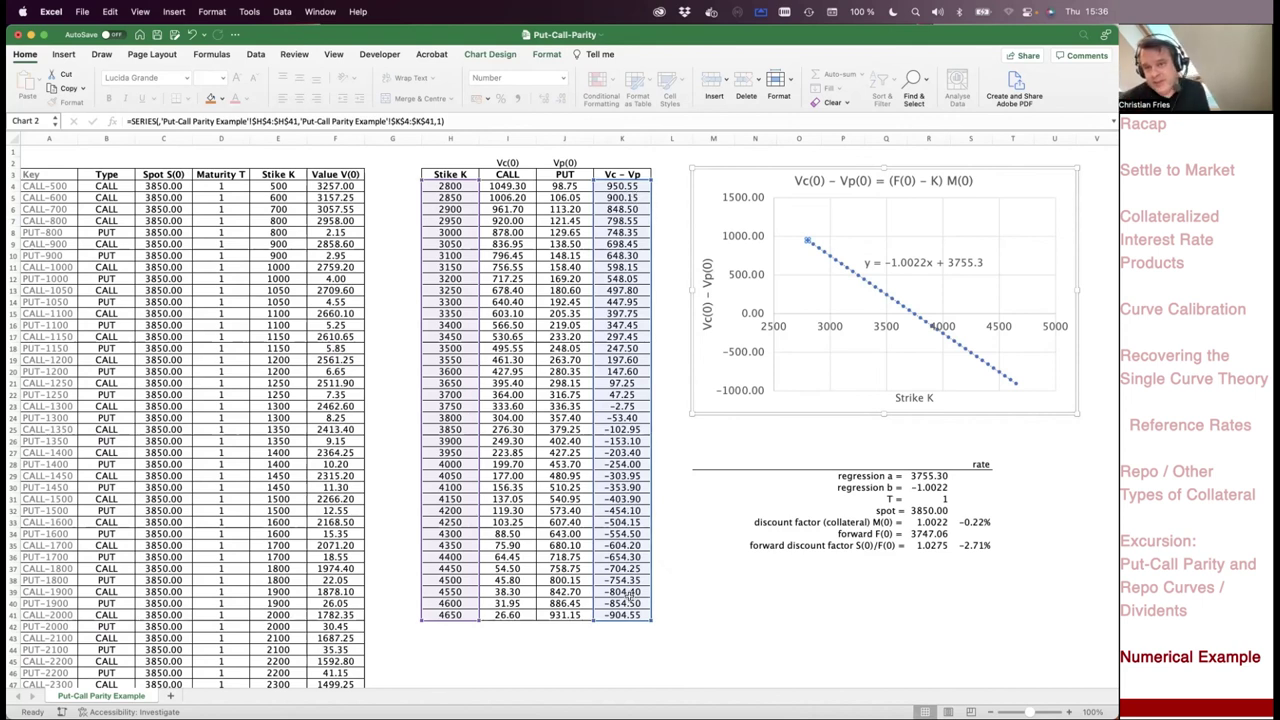
click(852, 153)
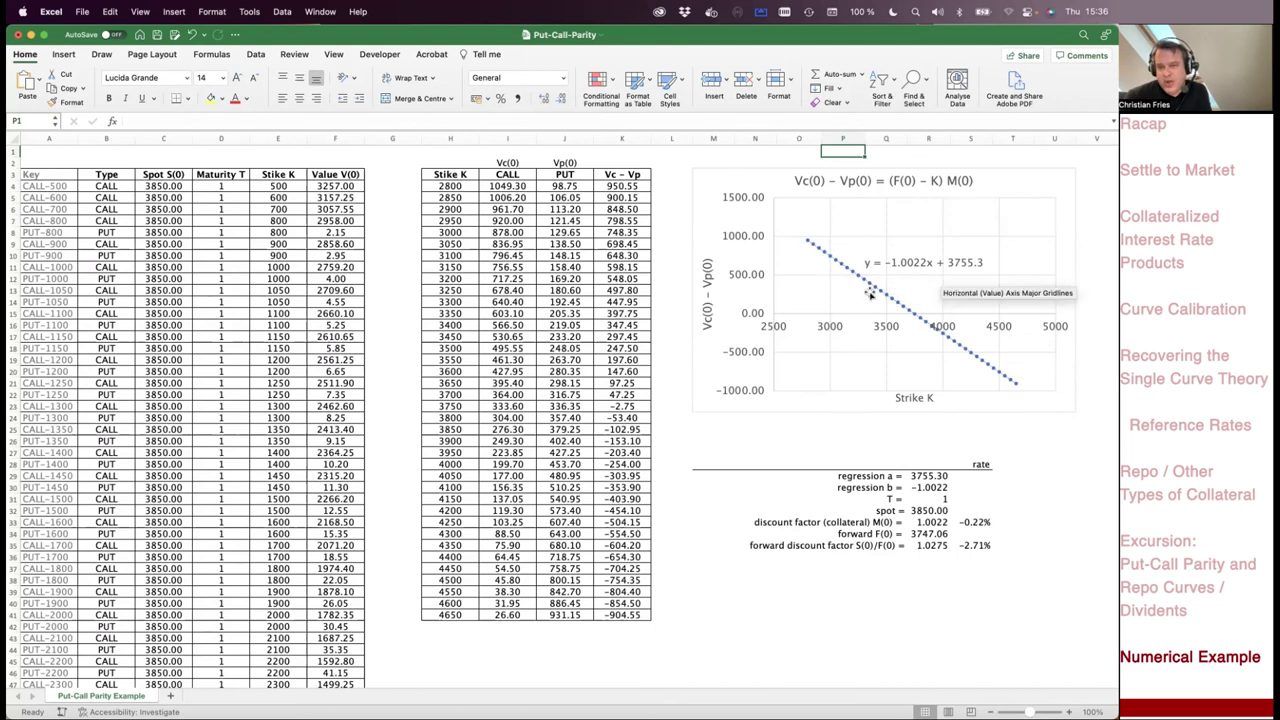
Inspect the regression a and regression b cells and highlight both with their labels in P29:R30.
click(926, 488)
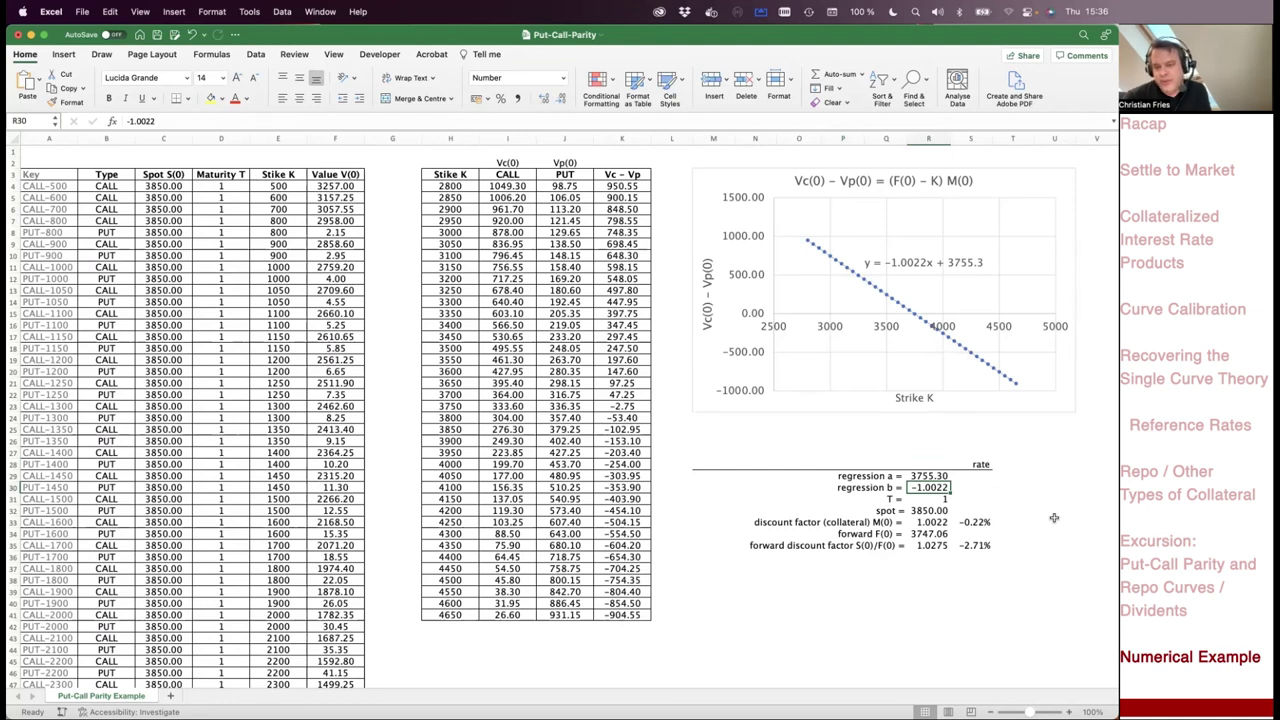
key(Up)
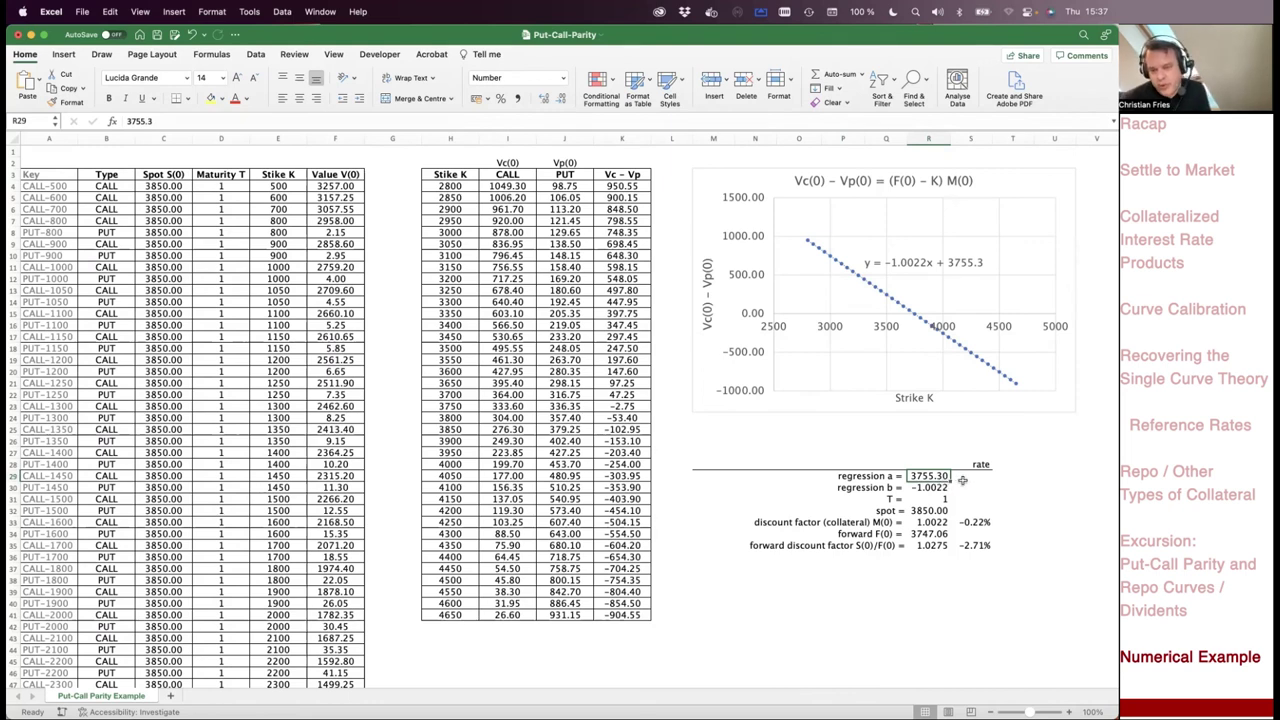
key(Left)
key(Left)
key(shift+Down)
key(shift+Right)
key(shift+Right)
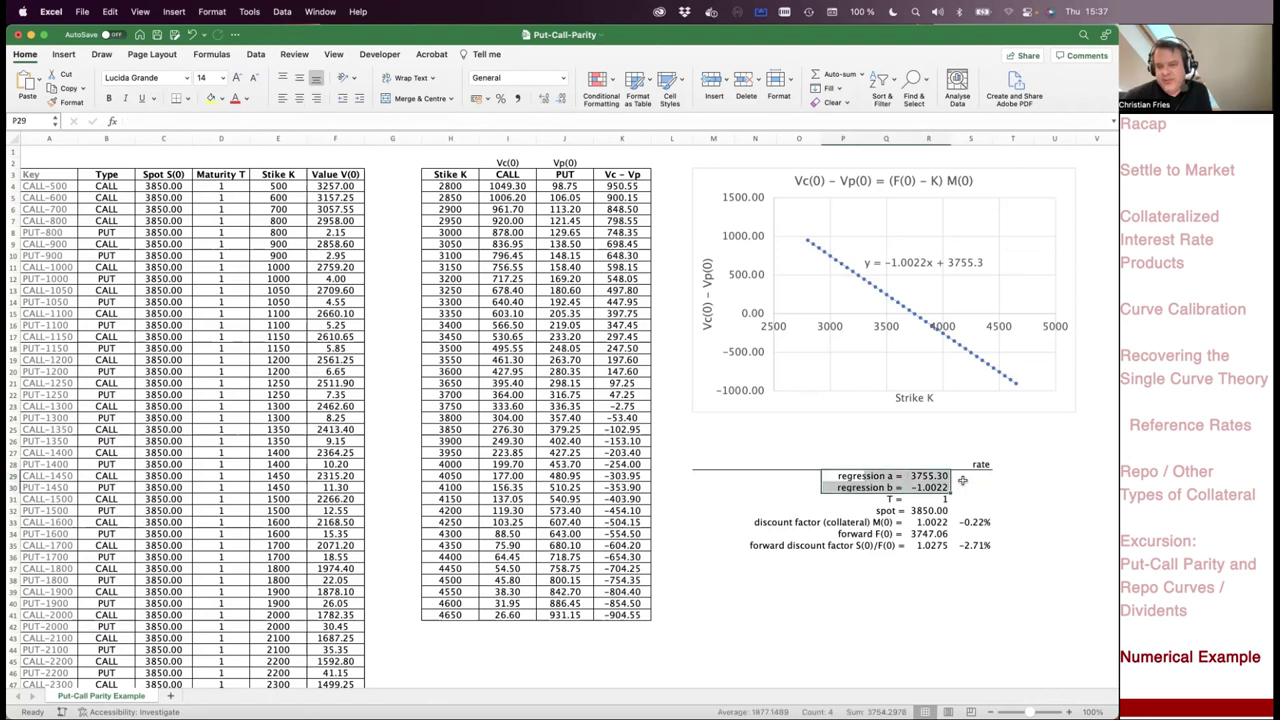
Inspect the spot input in R32 of the results block and compare it with the Spot S(0) column at C5.
click(978, 483)
key(Down)
key(Left)
key(Down)
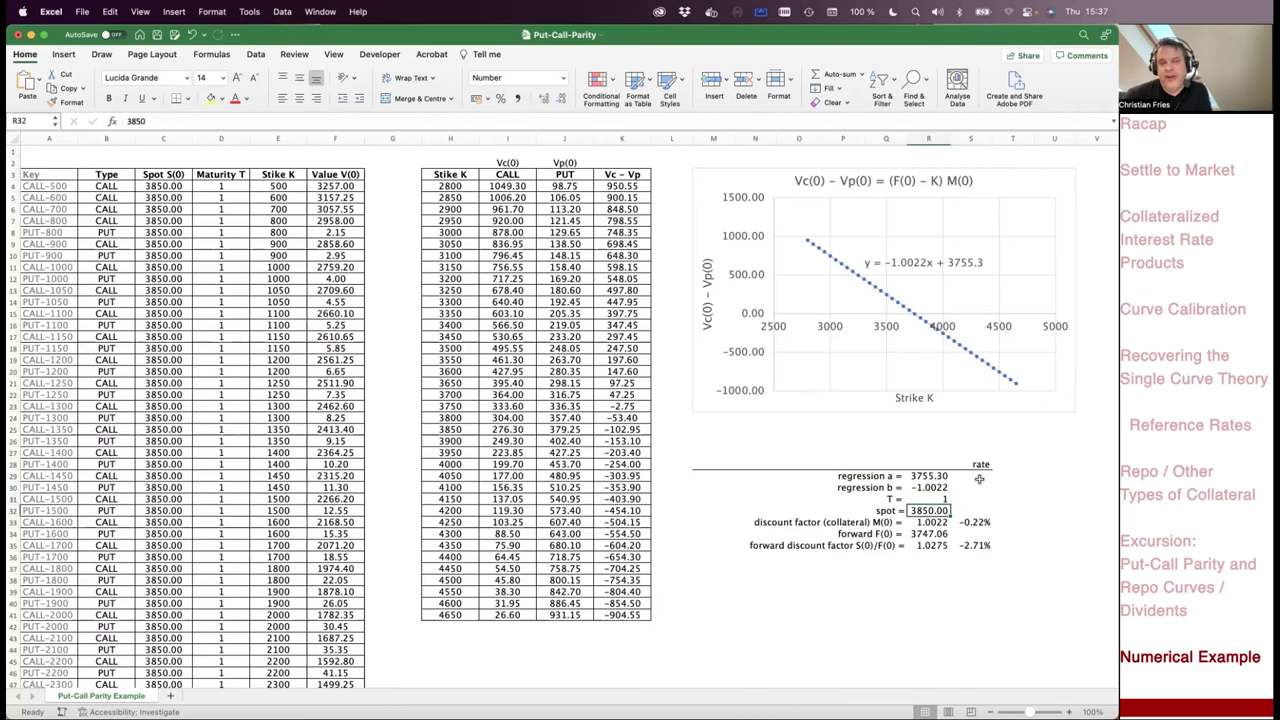
click(686, 120)
key(Escape)
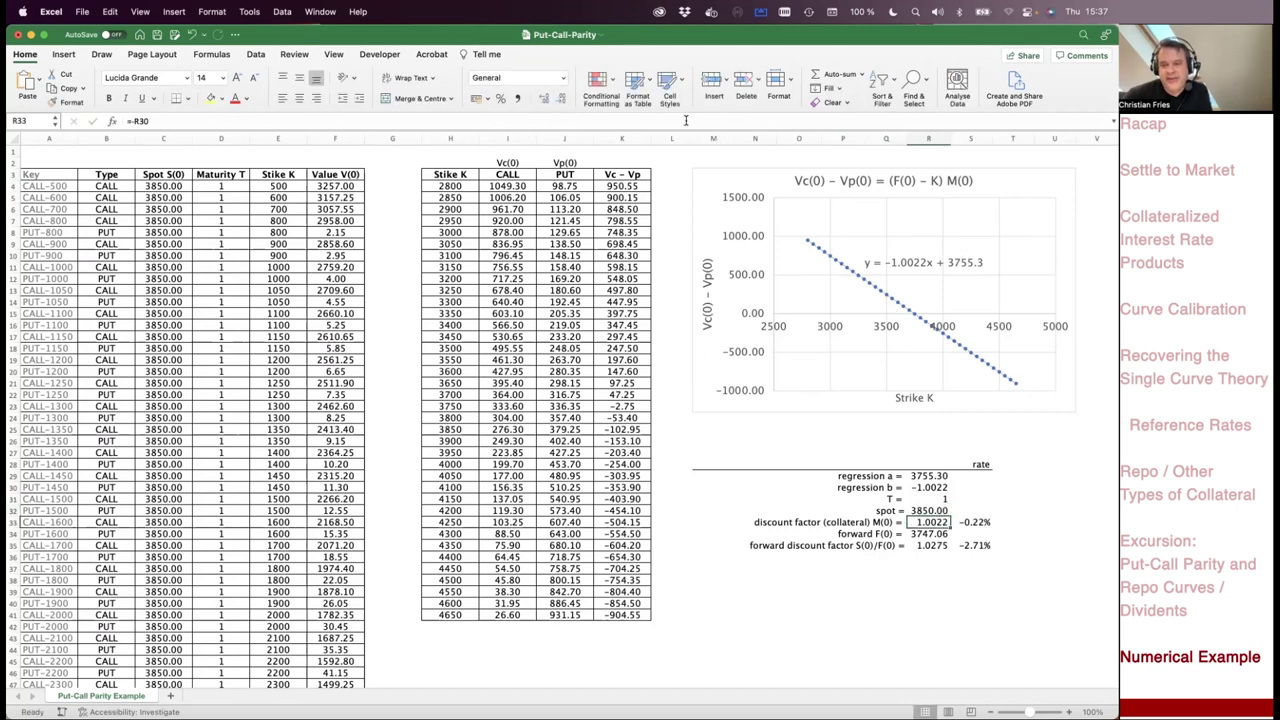
click(159, 196)
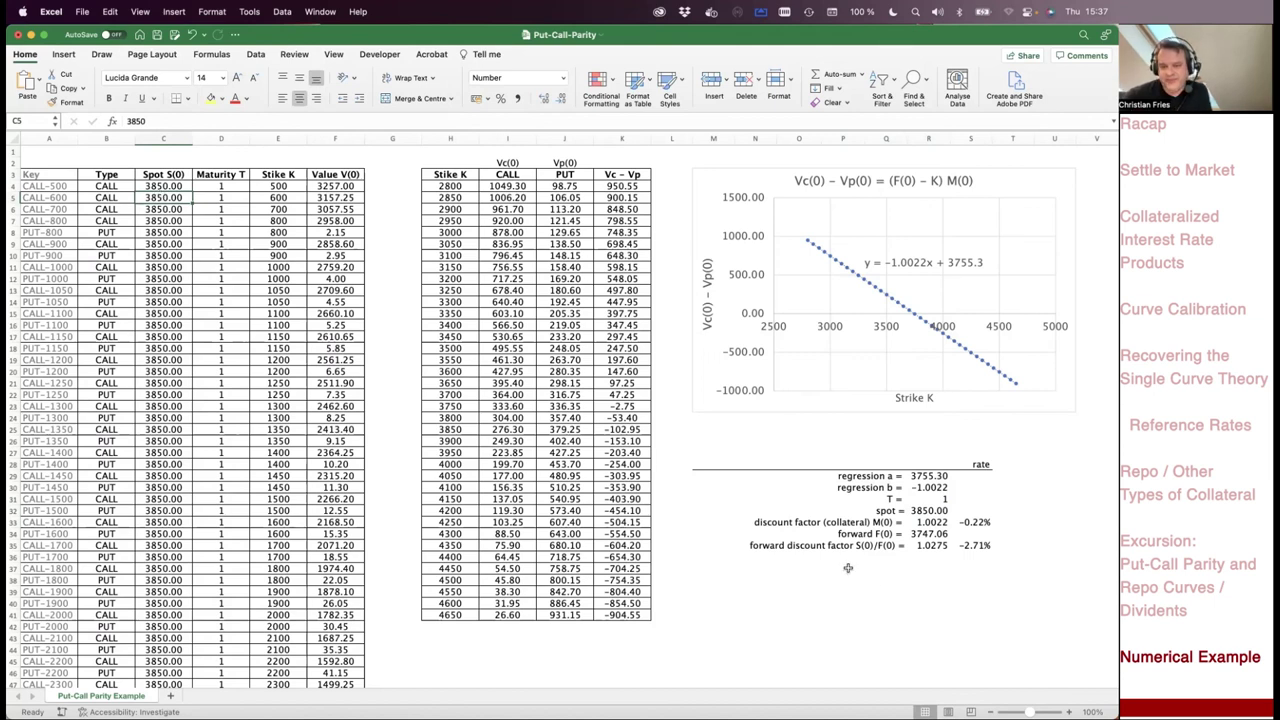
Inspect the collateral discount factor M(0) formula in R33 and trace the regression cell it refers to.
click(832, 518)
key(Right)
key(Right)
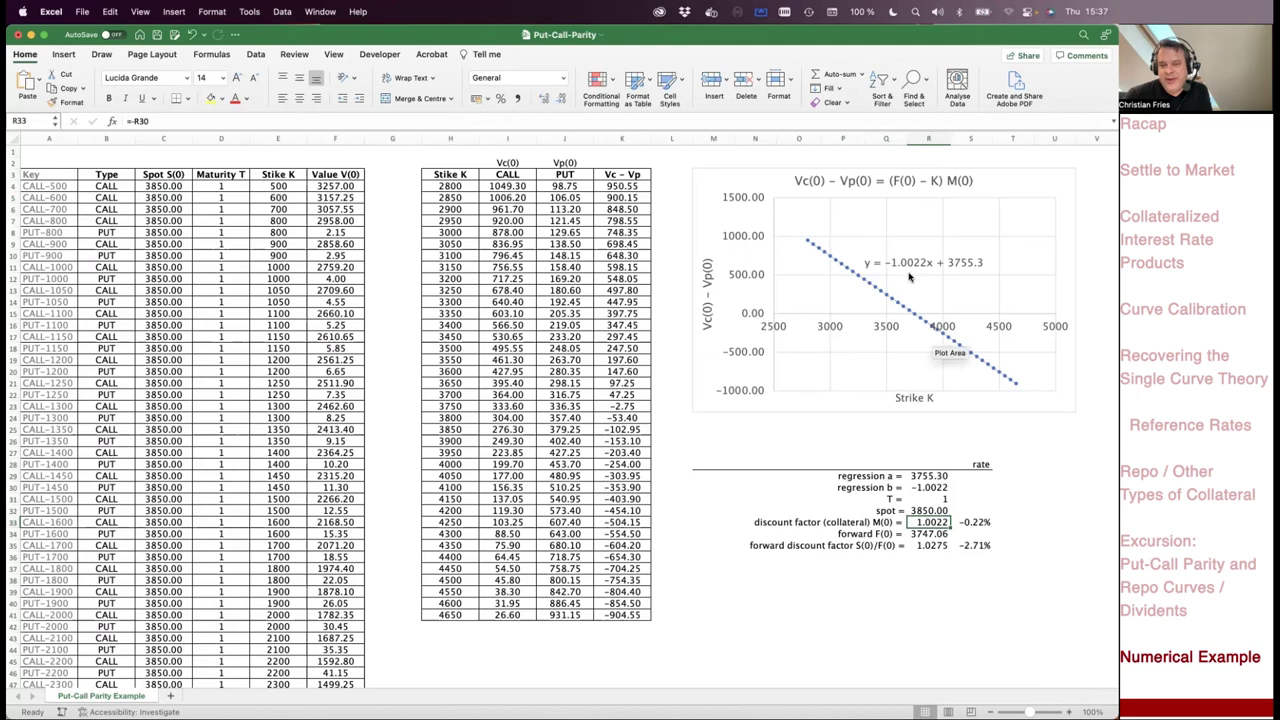
key(F2)
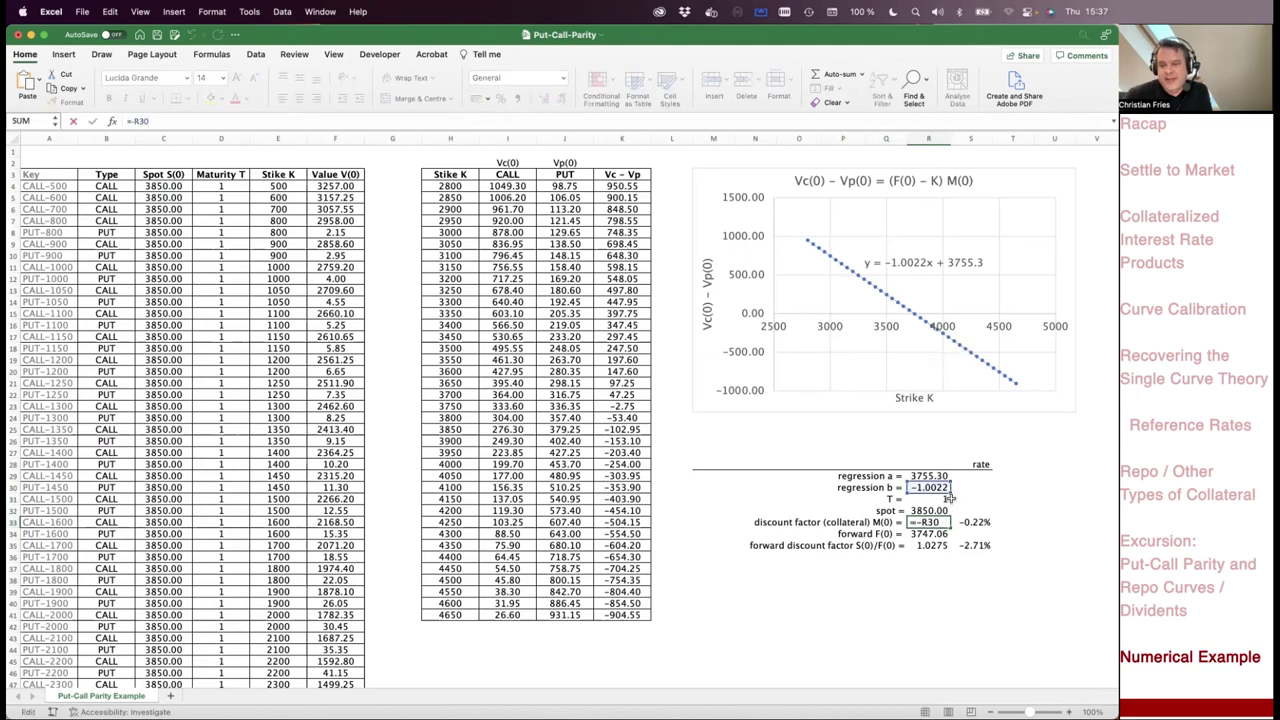
key(Escape)
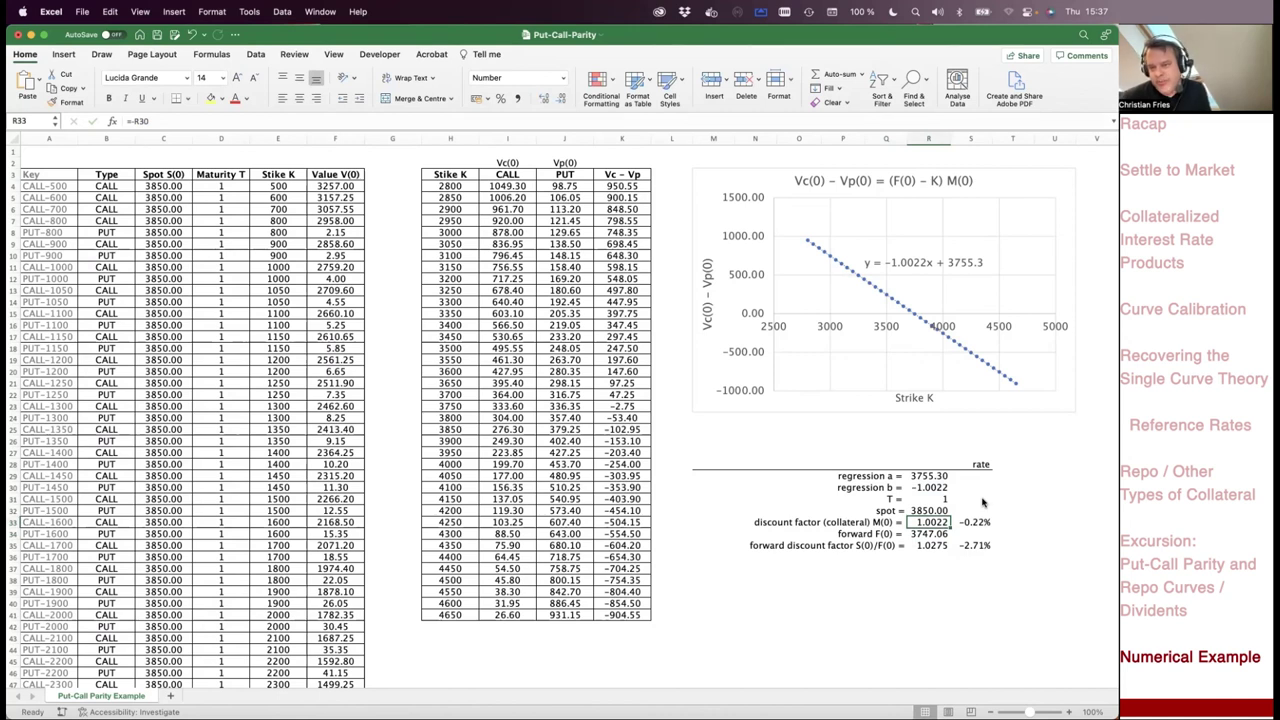
Inspect the rate formula in S33 and highlight it together with its collateral discount factor M(0).
key(Right)
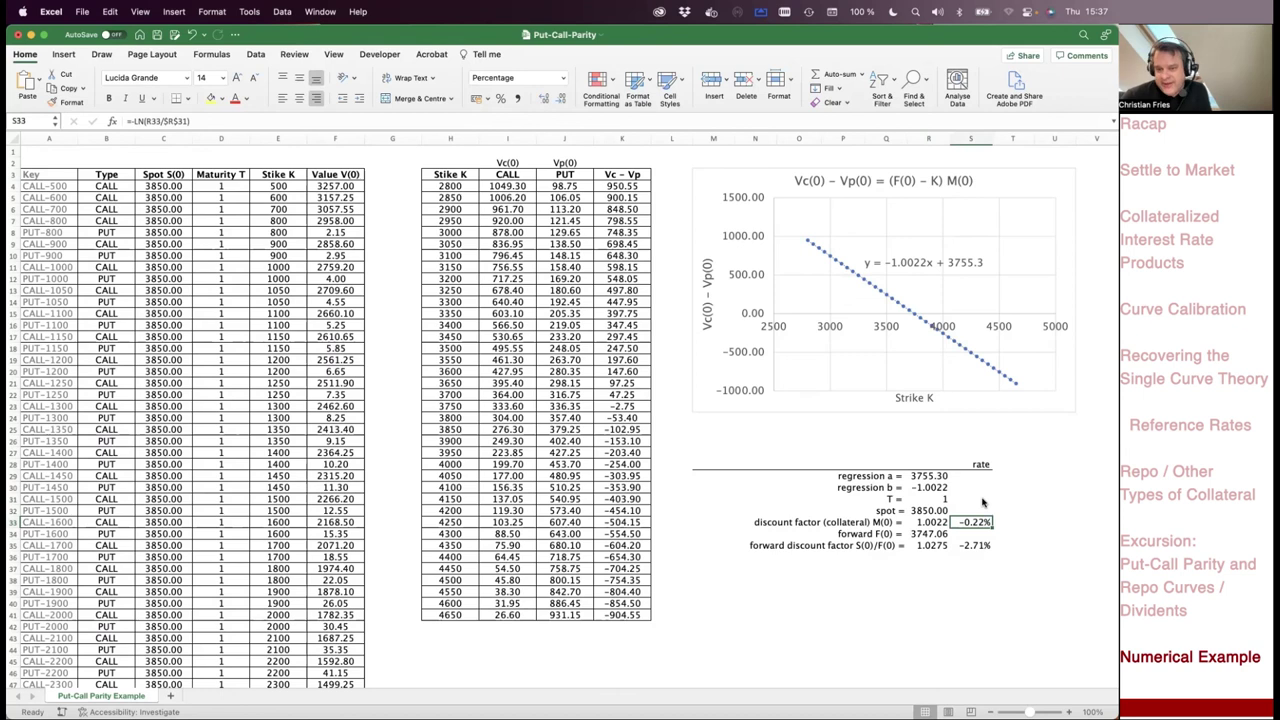
key(shift+Left)
key(shift+Left)
key(shift+Left)
key(shift+Left)
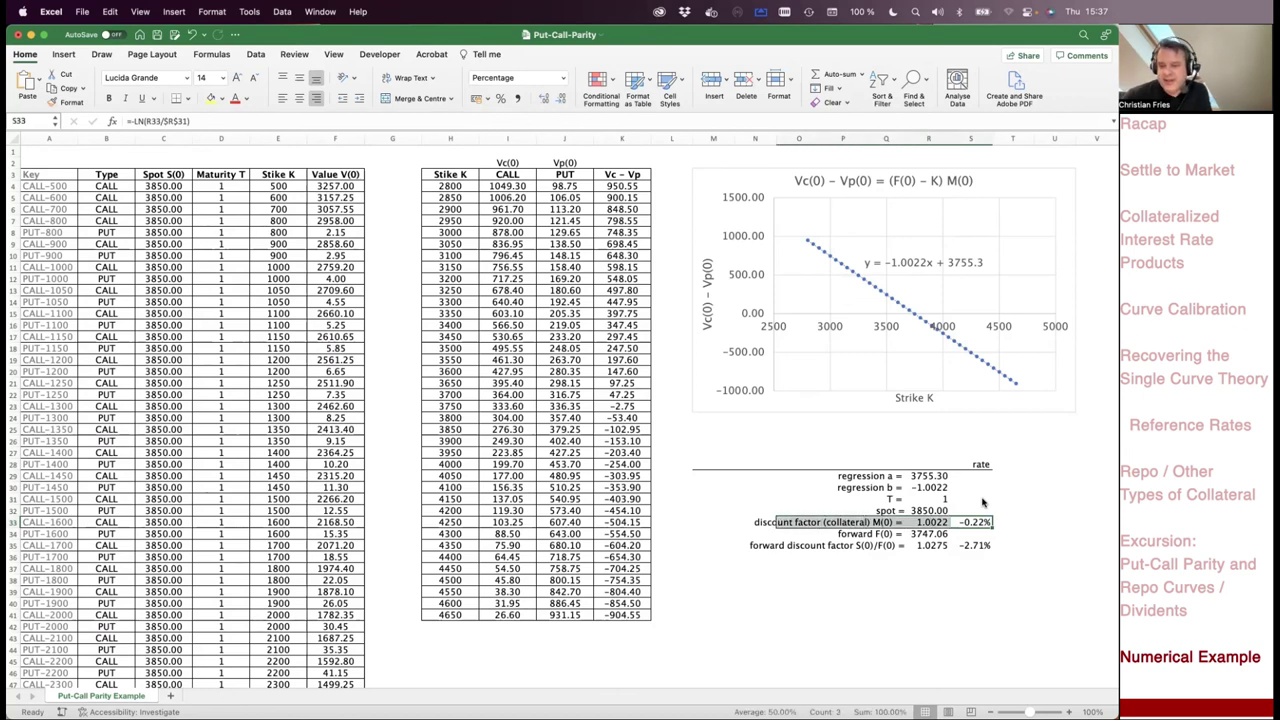
key(Right)
key(Left)
key(shift+Left)
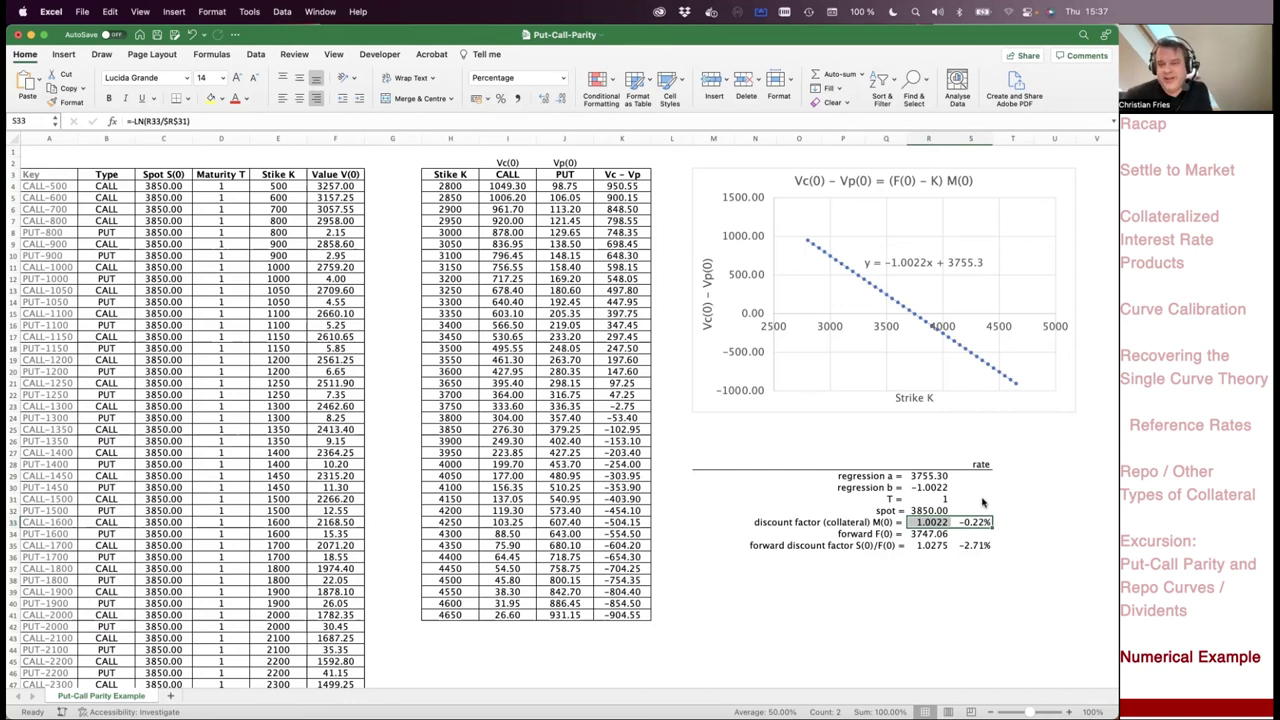
key(shift+Right)
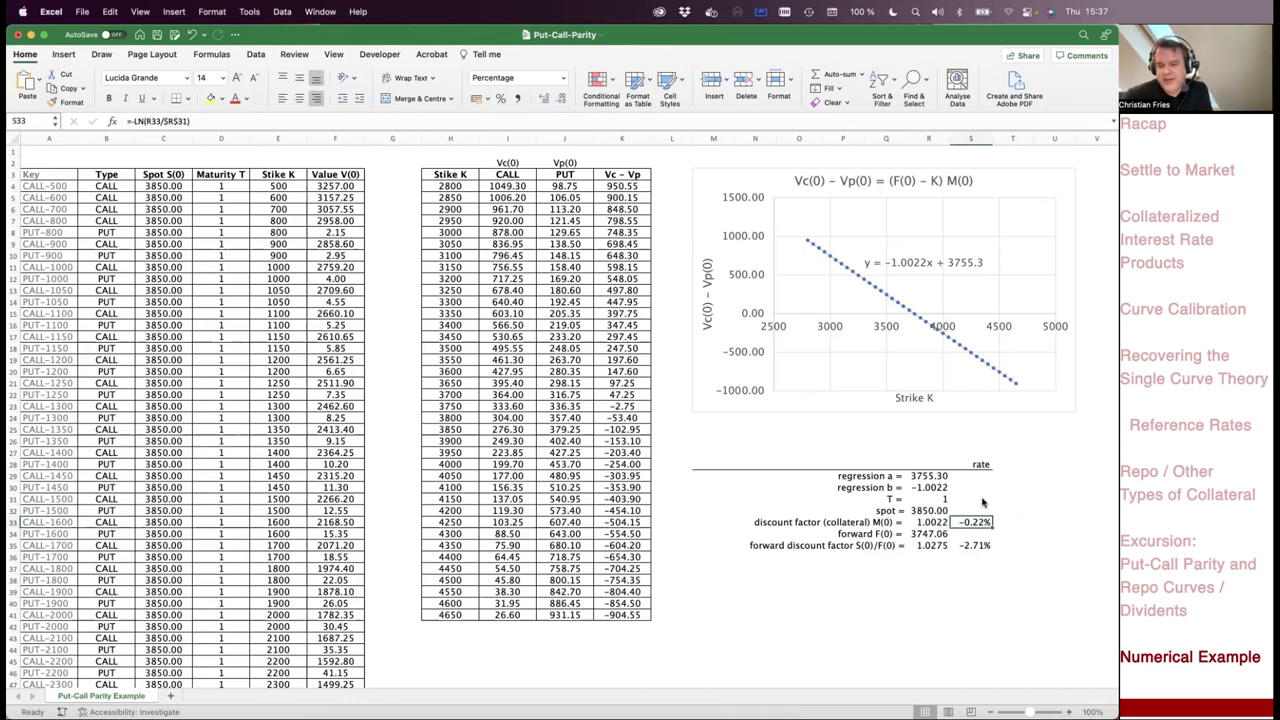
Inspect the forward F(0) formula in R34 and trace the regression a and regression b cells it uses.
key(Left)
key(Down)
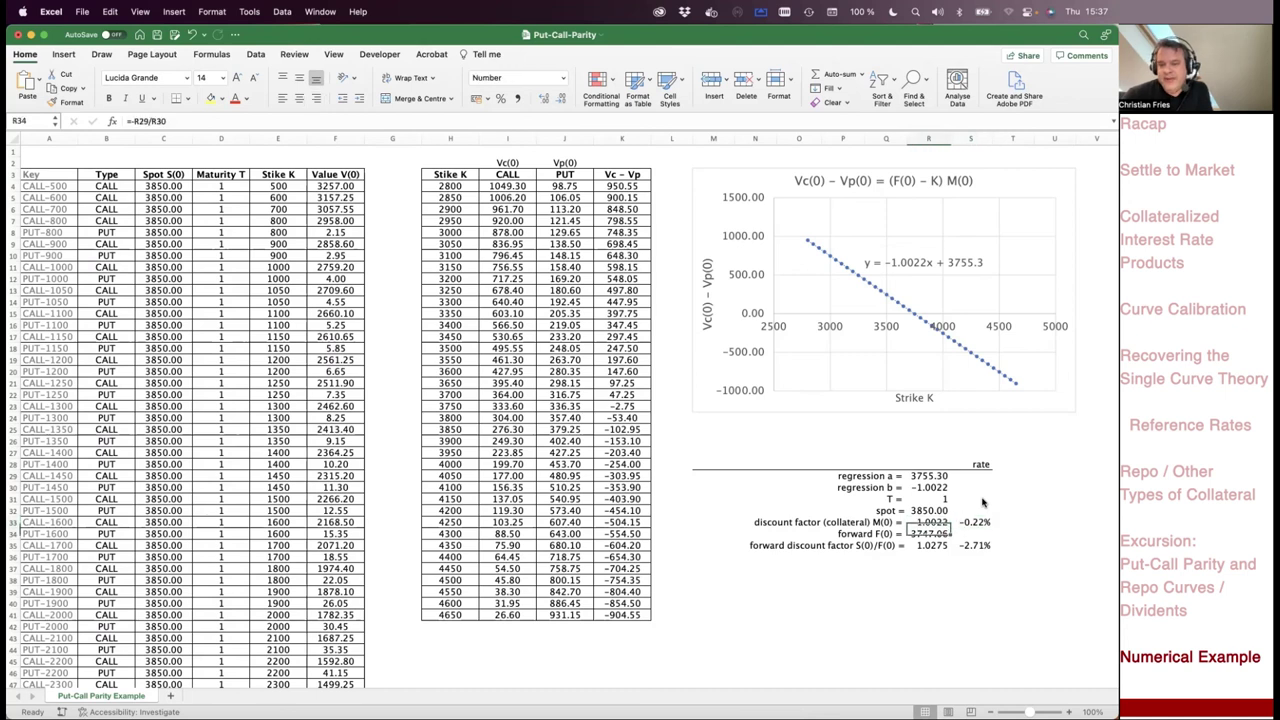
key(F2)
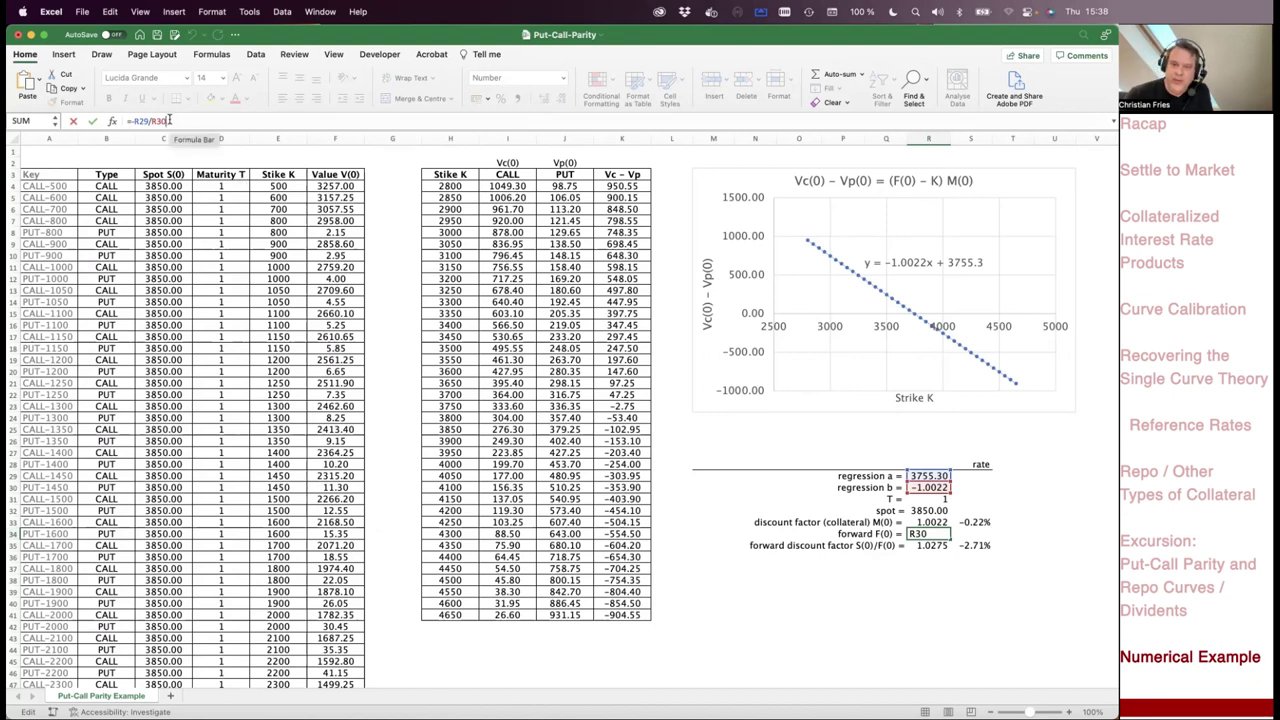
key(Return)
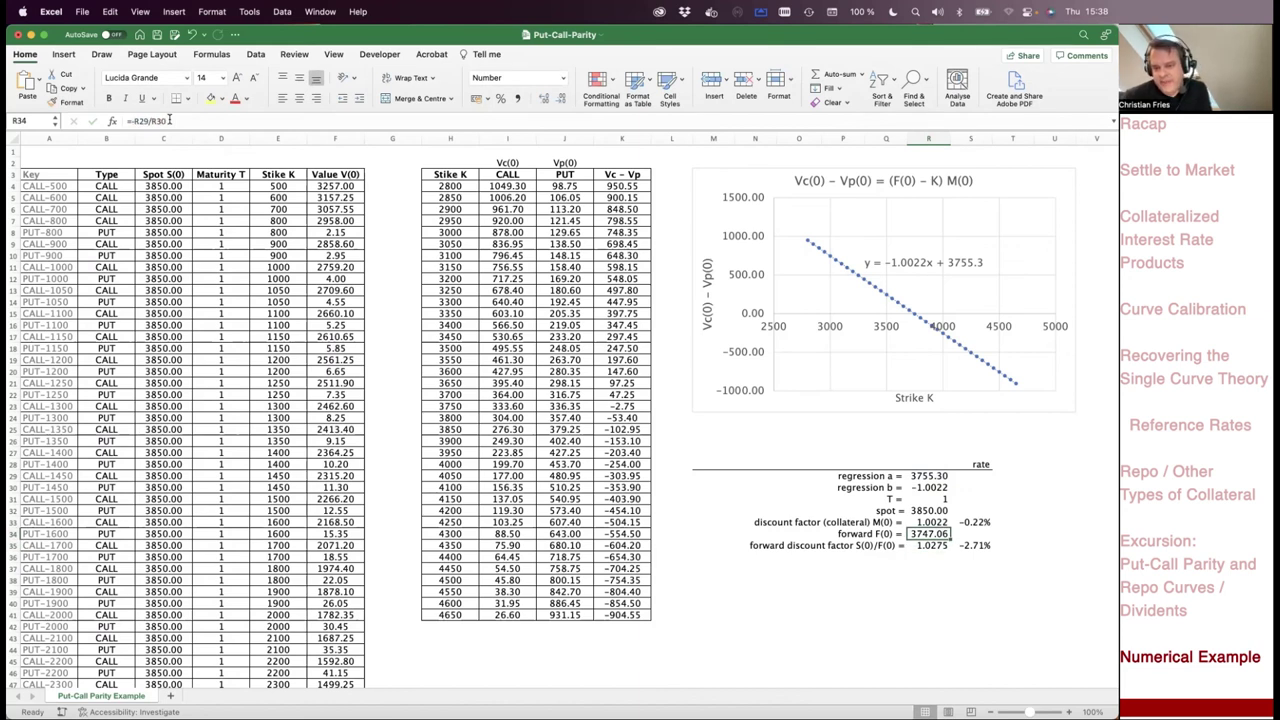
Inspect the forward discount factor S(0)/F(0) formula in R35 and trace its spot and forward cells.
key(Down)
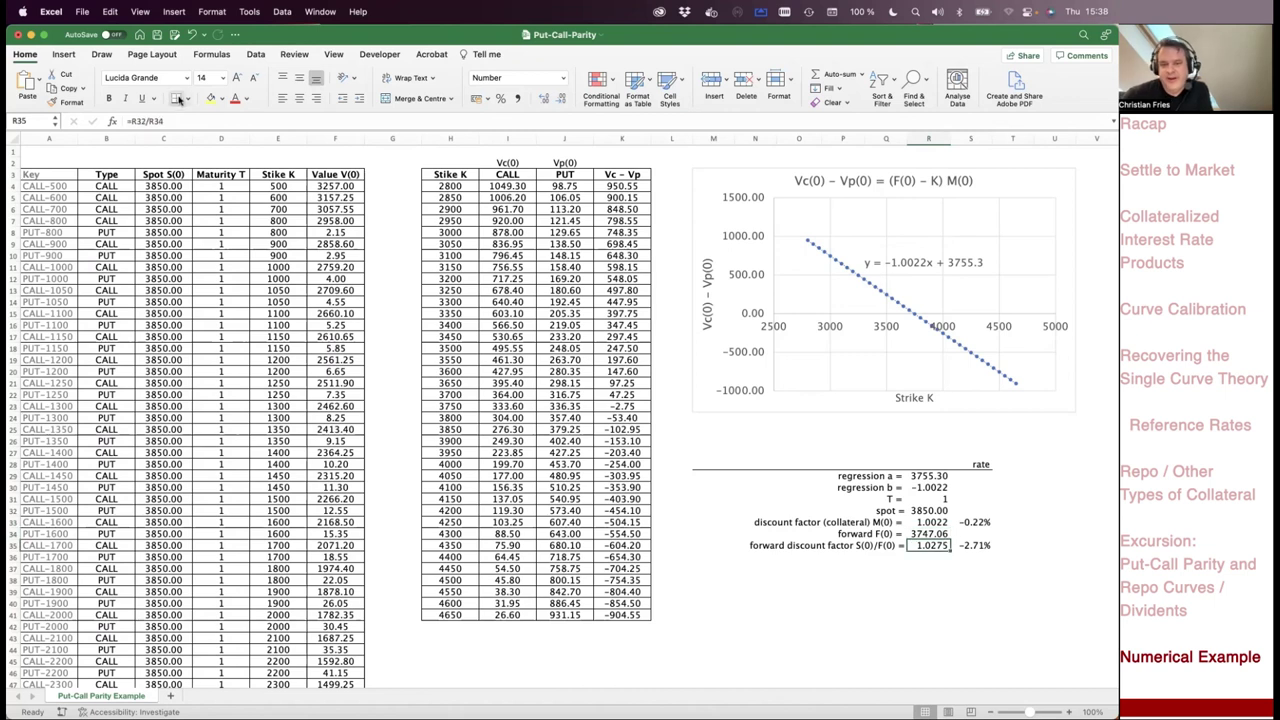
click(193, 118)
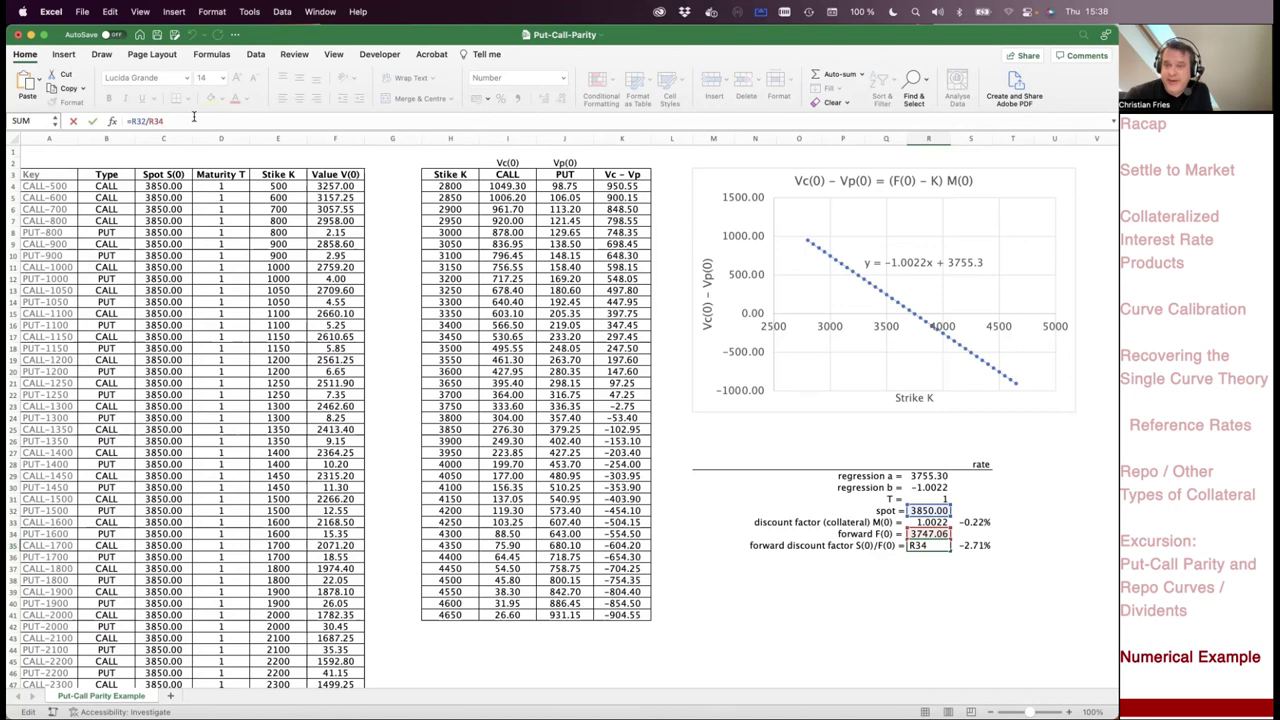
key(Escape)
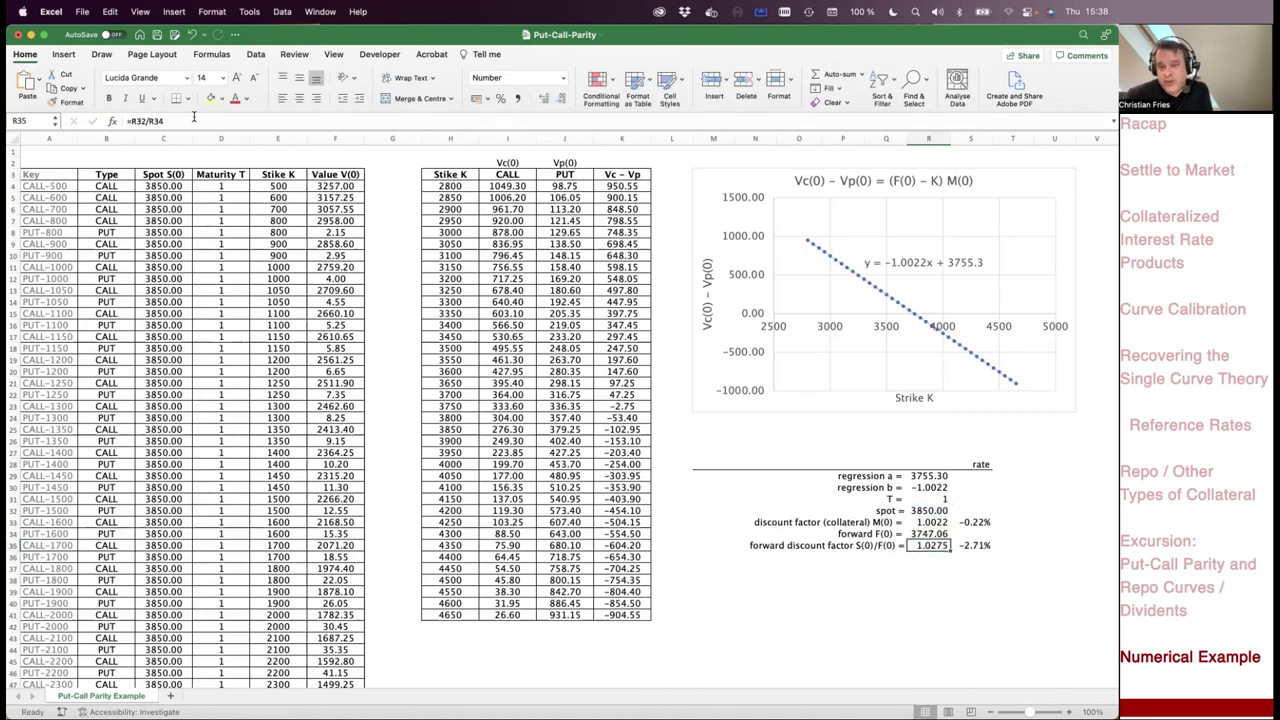
Inspect the forward discount factor's rate formula in S35 and compare it with the collateral rate in S33.
key(Right)
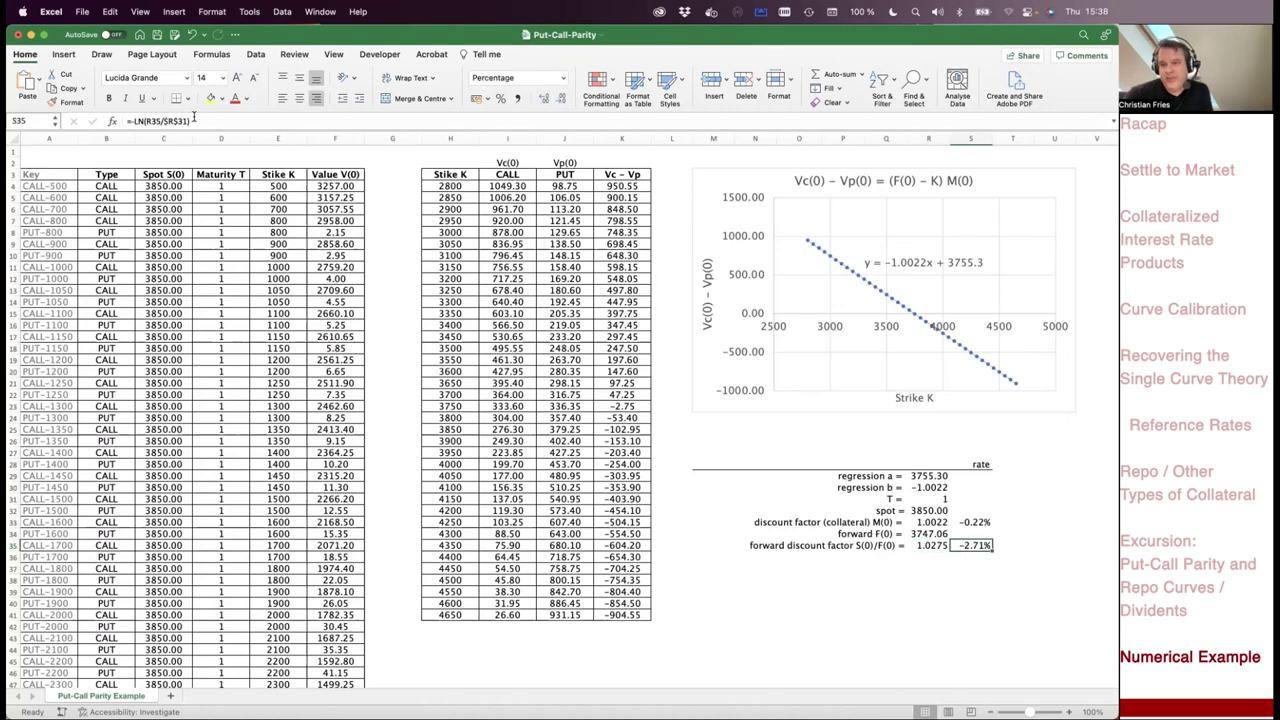
key(Up)
key(Up)
key(Up)
key(Down)
key(Down)
key(Down)
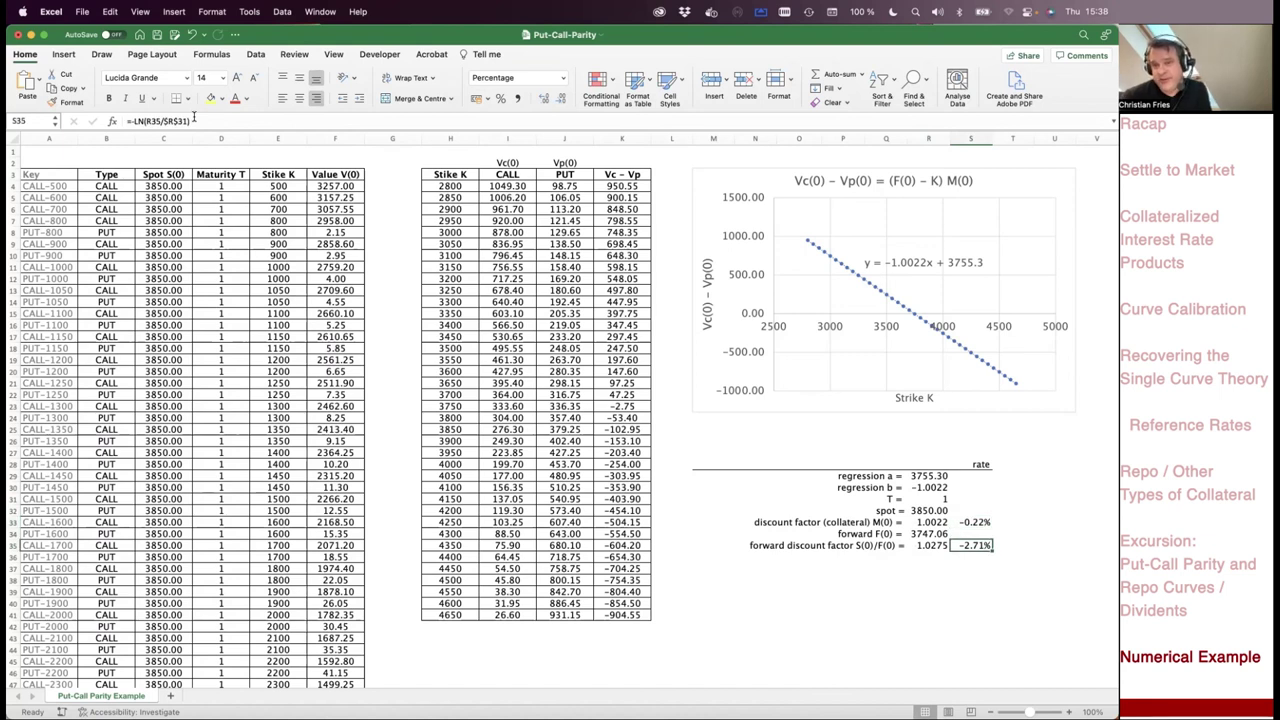
key(Down)
key(Up)
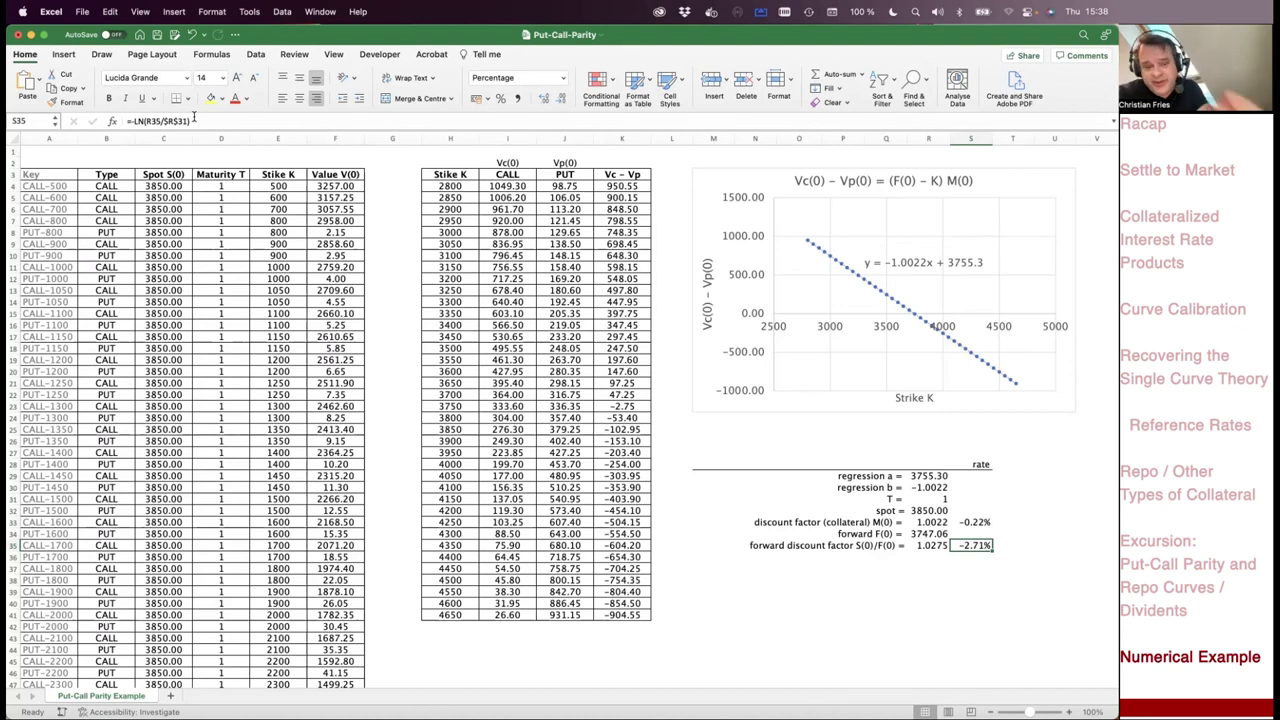
Switch to the lecture slides and advance from the Dividends slide to slide 350 with the put-call parity worksheet.
key(super+Tab)
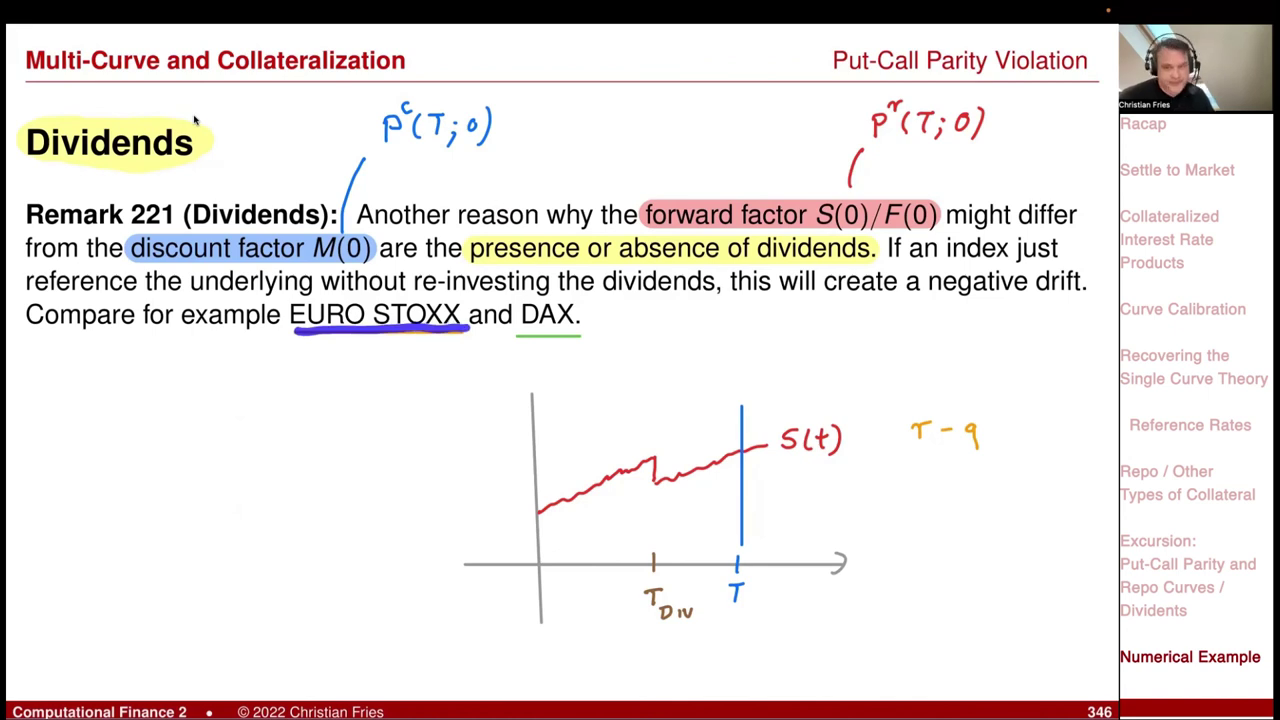
key(Right)
key(Right)
key(Right)
key(Right)
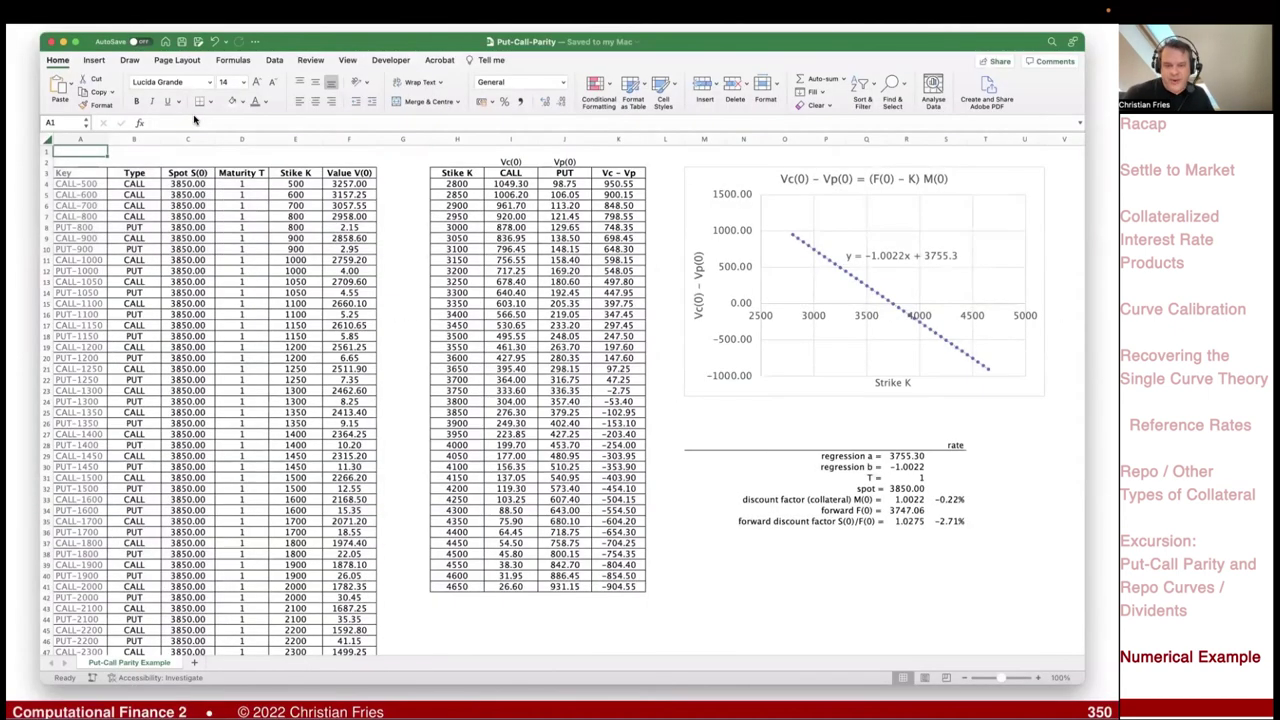